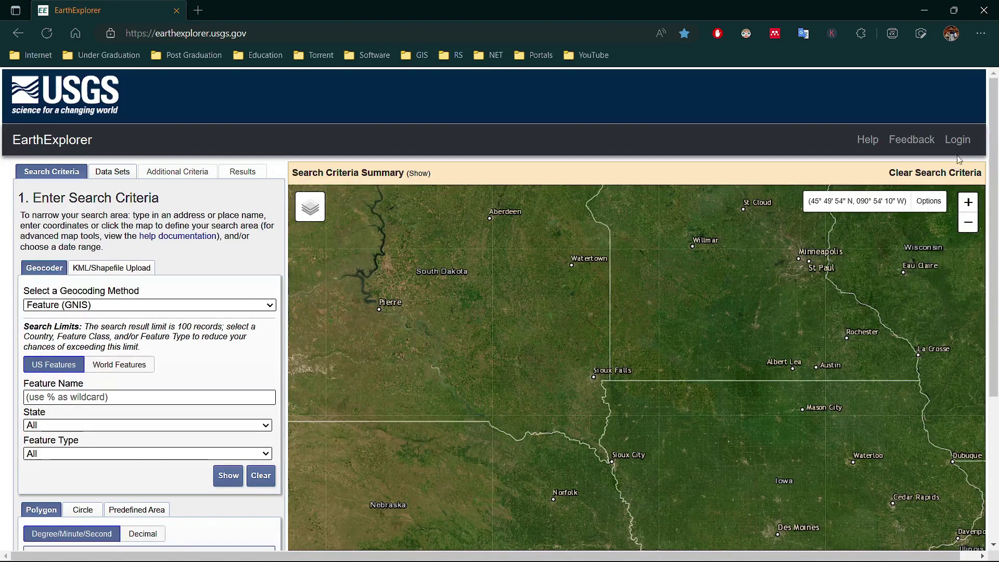
Step: Sign in to EarthExplorer with the username and password already filled in on the sign-in form
left_click(957, 140)
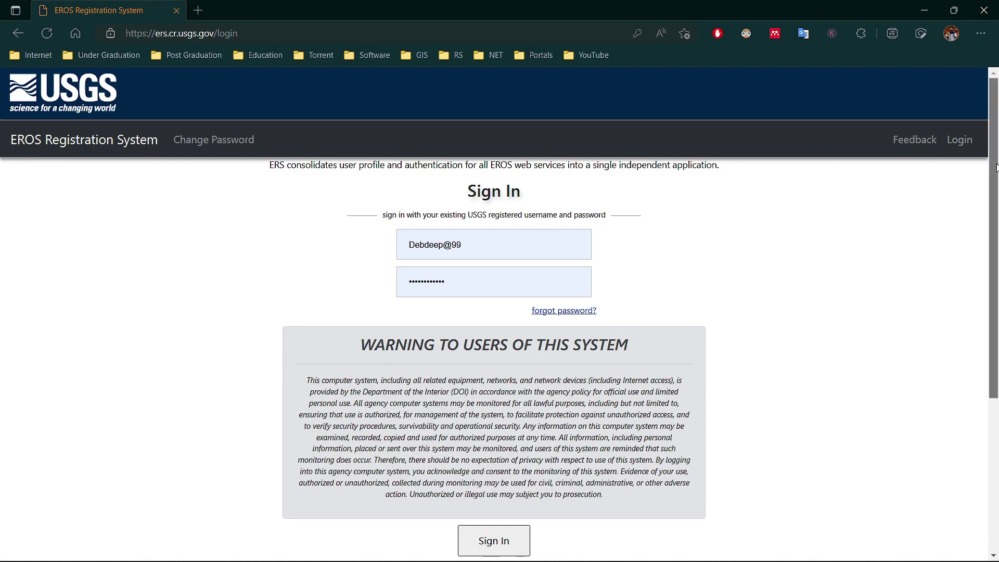
scroll(997, 167, "down", 5)
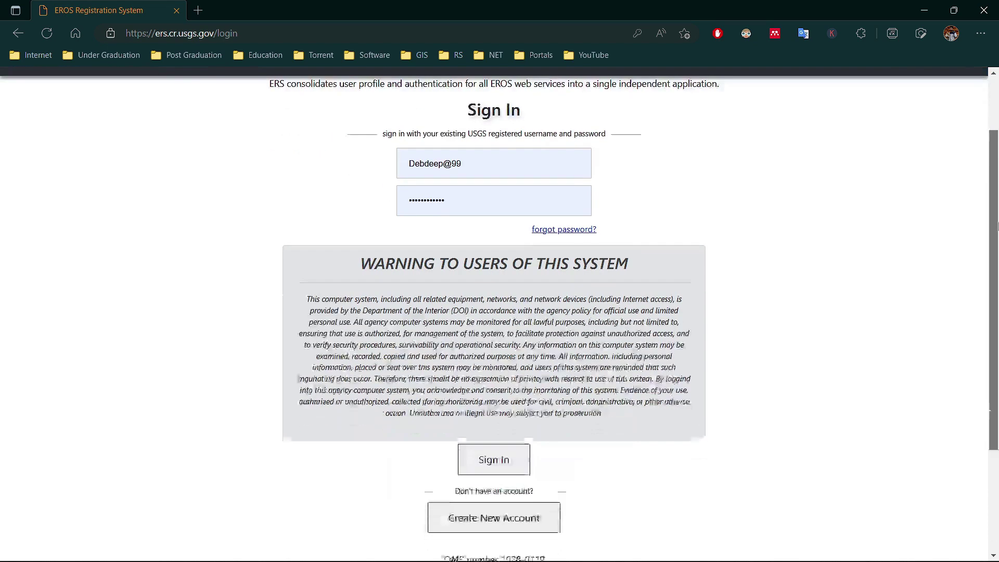
left_click(553, 378)
left_click_drag(997, 229, 997, 315)
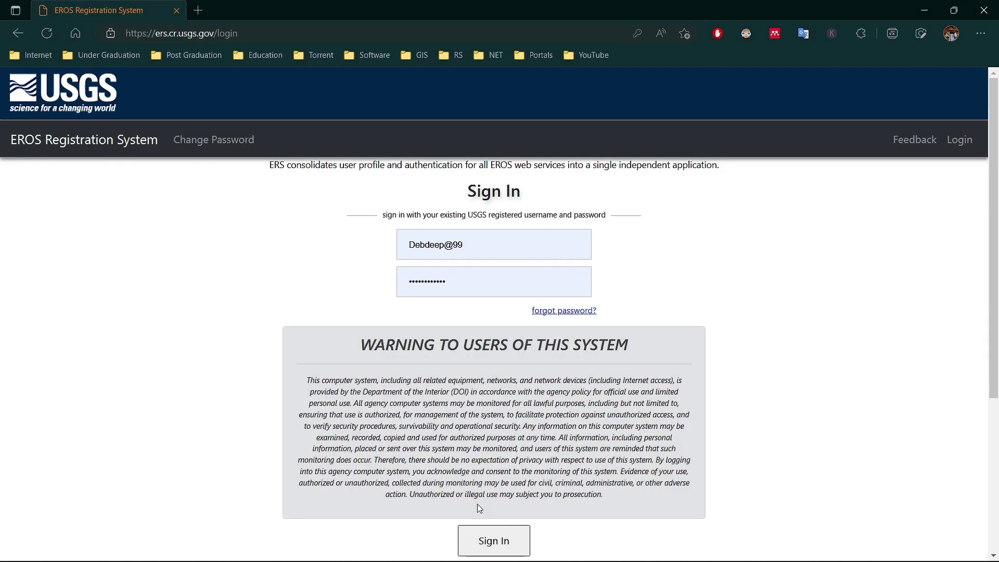
left_click(487, 541)
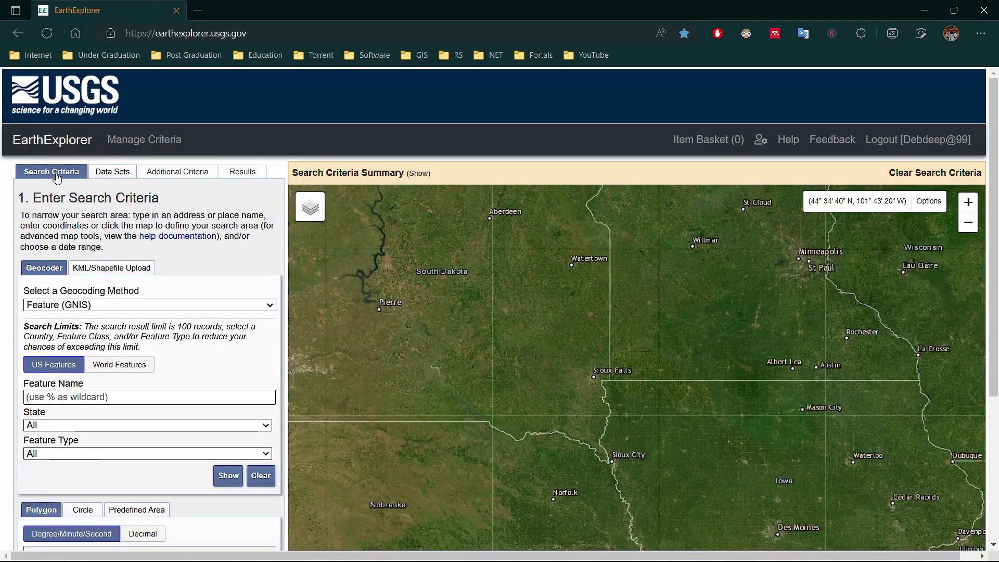
Step: Look over the data set categories and the KML/Shapefile upload option, returning to the Geocoder search criteria
left_click(106, 176)
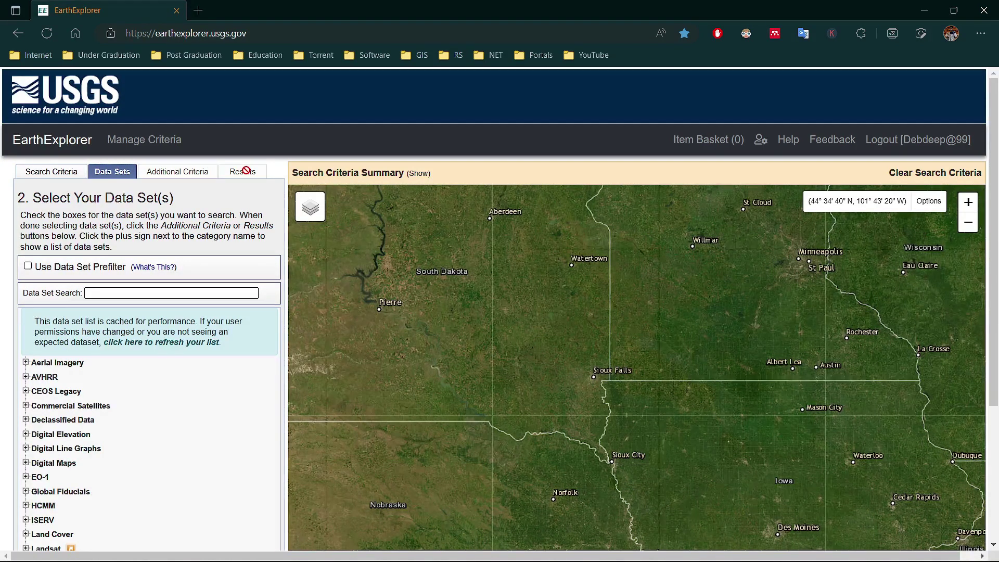
left_click(47, 172)
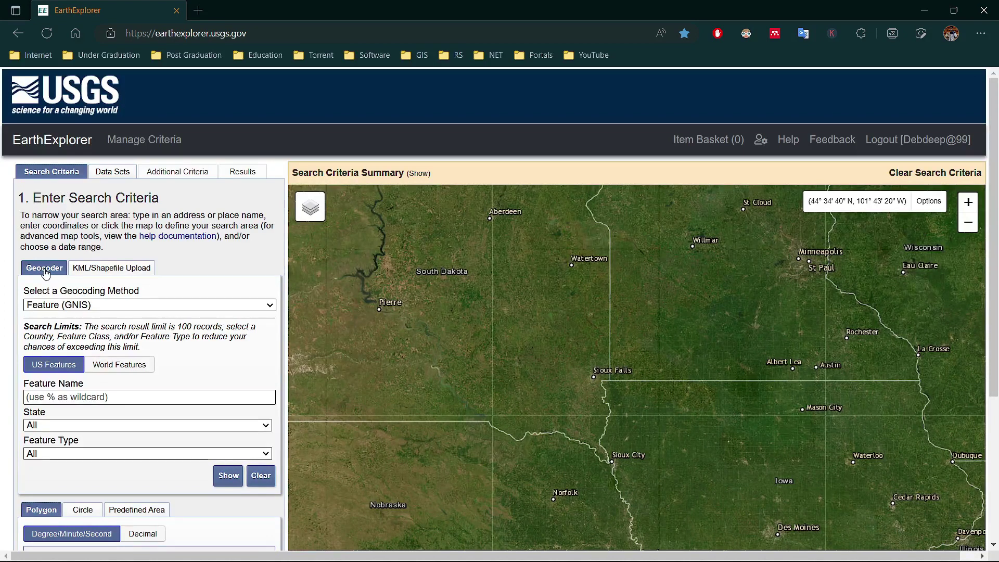
left_click(90, 271)
left_click(47, 271)
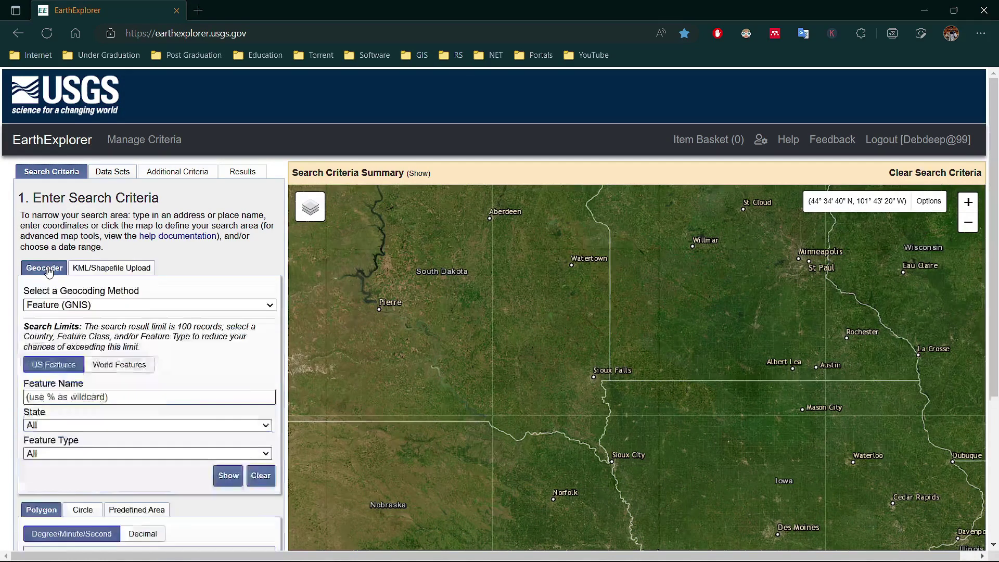
Step: Keep Feature (GNIS) as the geocoding method and review the name, state and feature type choices for US Features
left_click(101, 305)
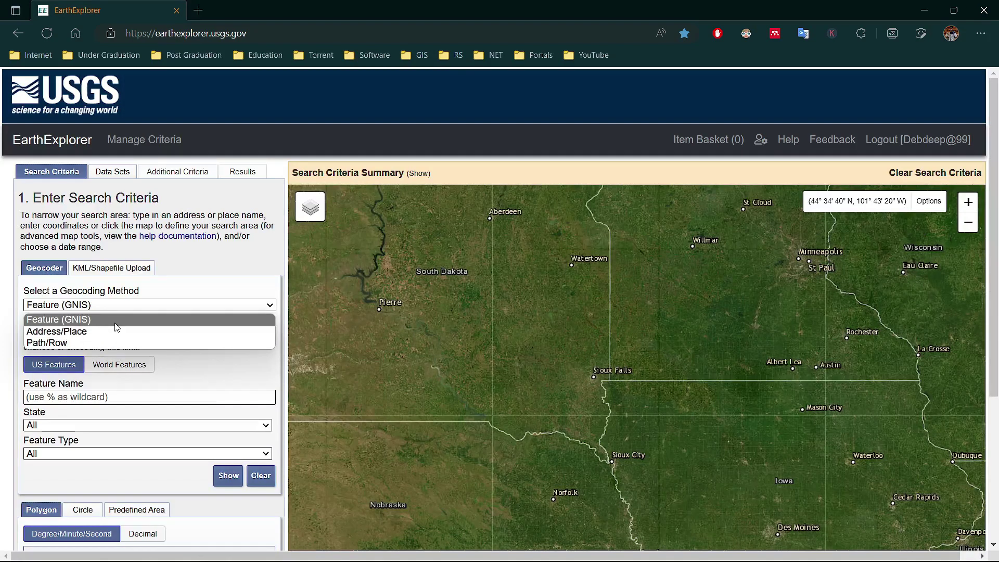
left_click(116, 327)
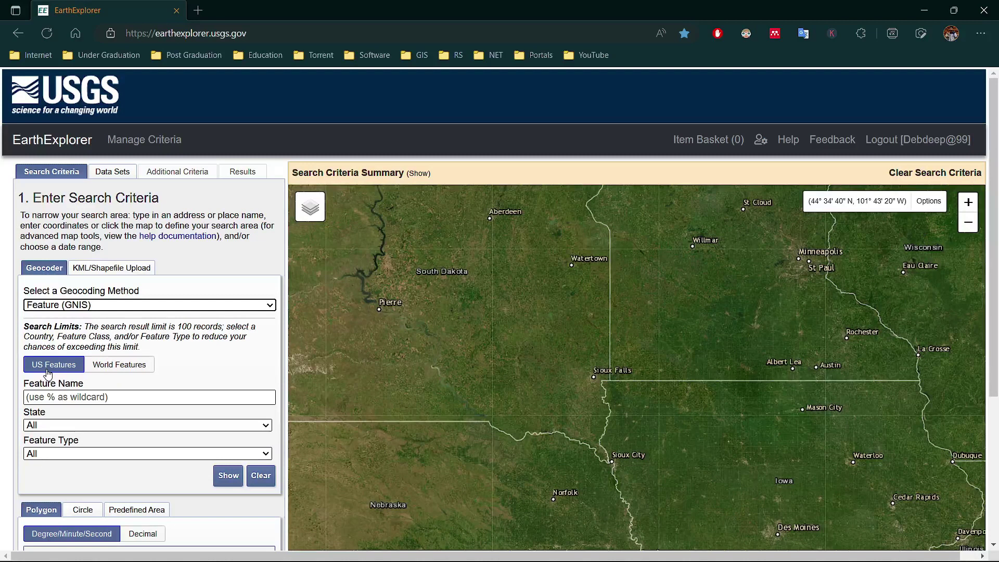
left_click(115, 371)
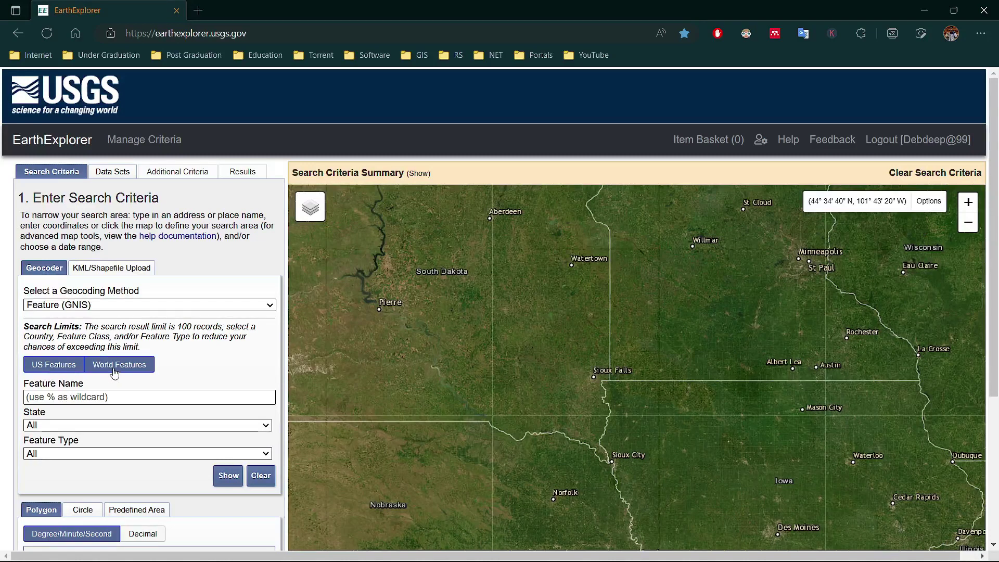
left_click(51, 371)
left_click(59, 397)
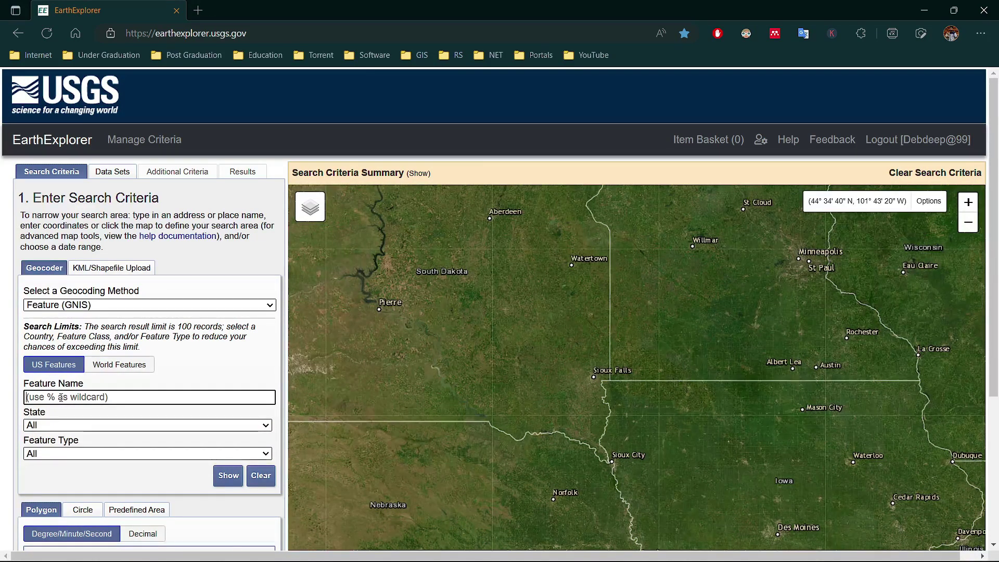
left_click(71, 426)
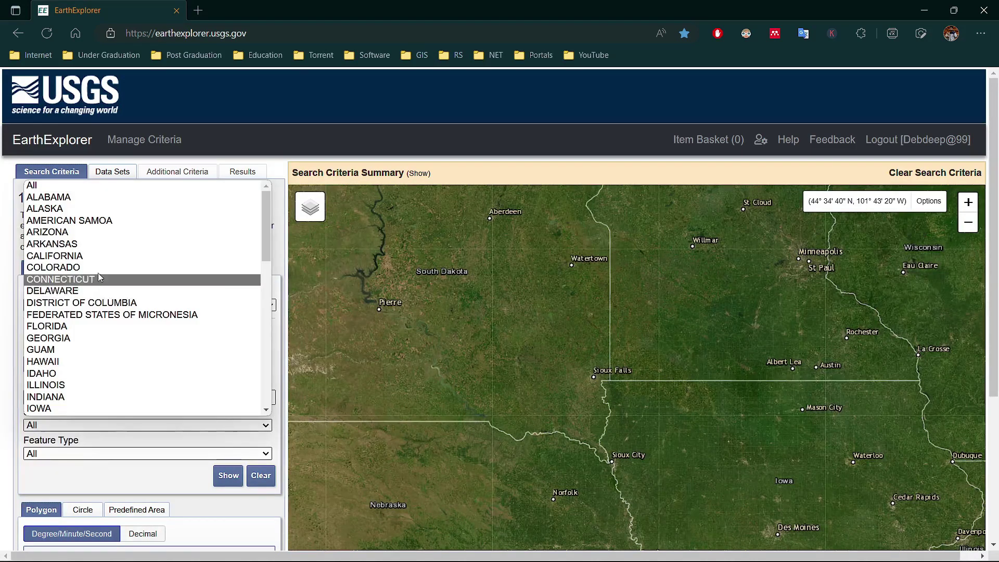
left_click(95, 447)
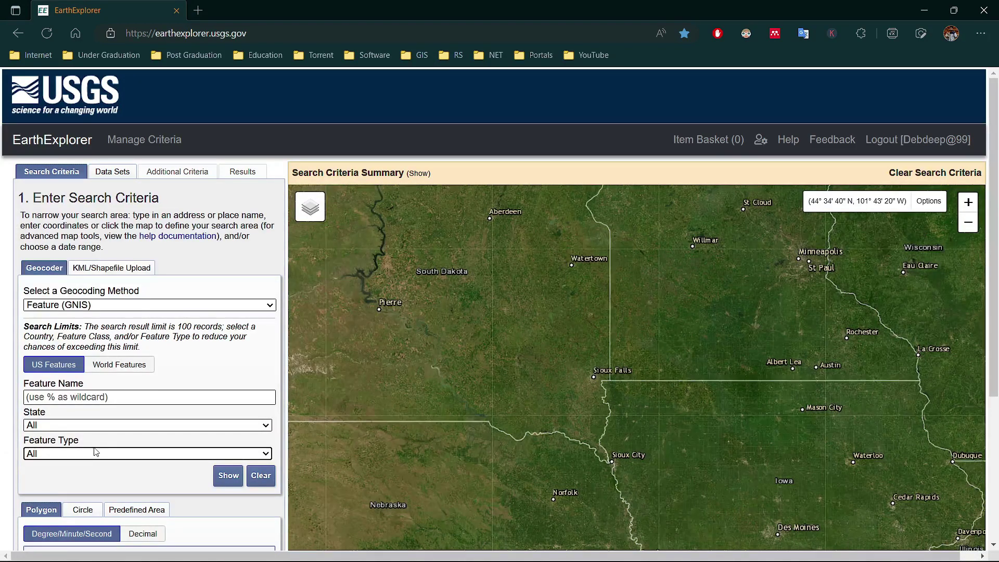
left_click(100, 450)
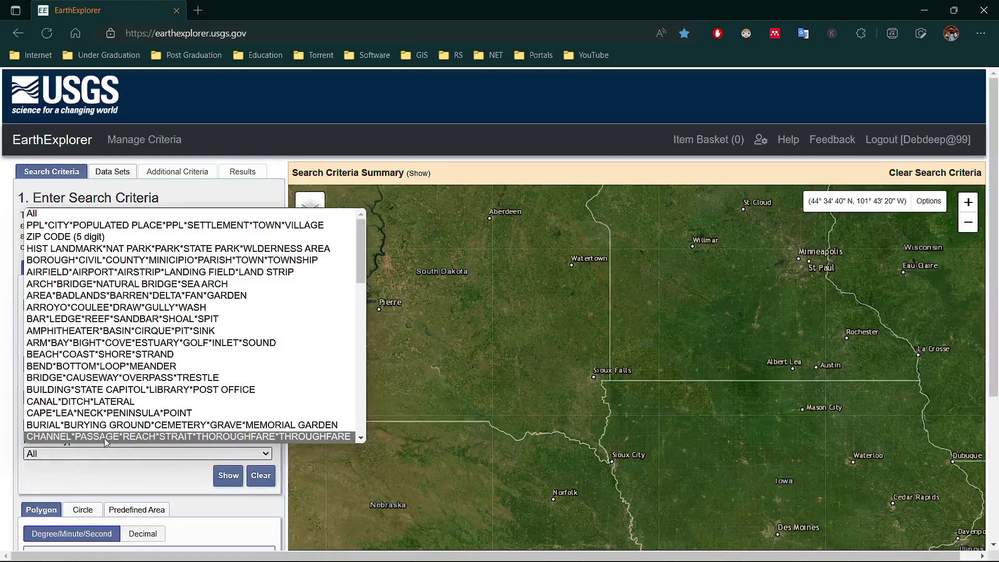
scroll(105, 437, "down", 1)
left_click(113, 449)
Step: Review the feature name, country and feature class choices for World Features, and return to US Features
left_click(112, 368)
left_click(103, 397)
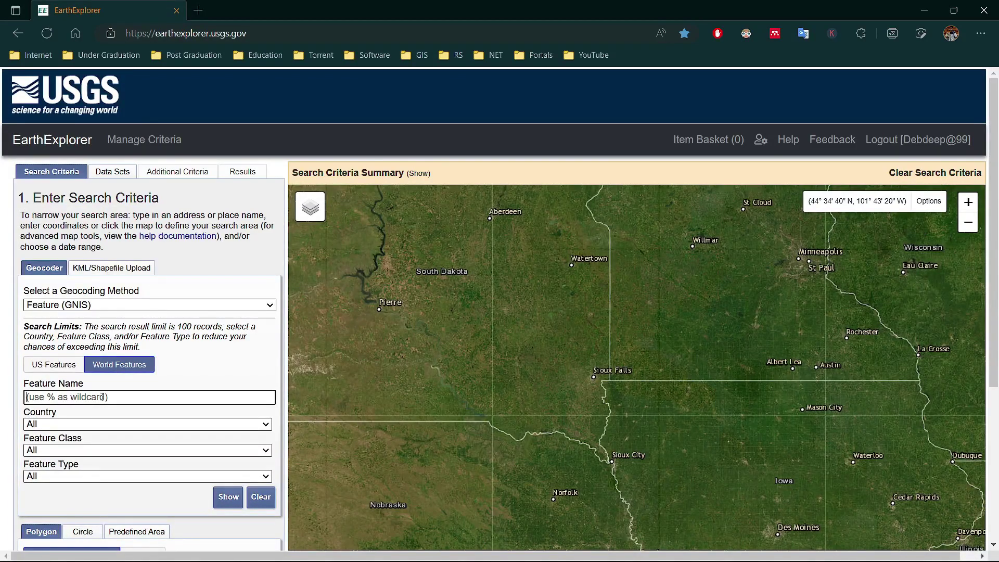
left_click(99, 425)
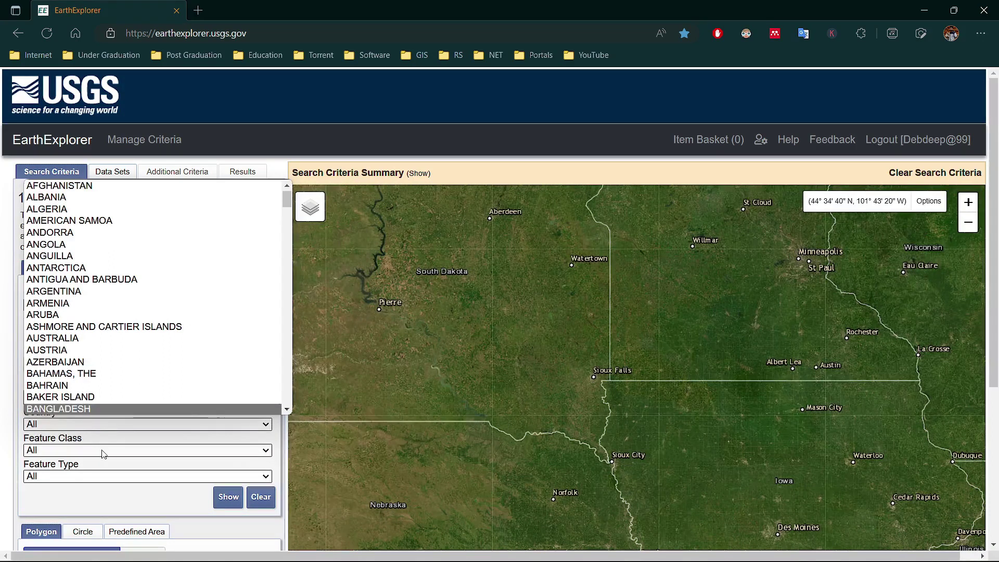
left_click(101, 450)
left_click(102, 450)
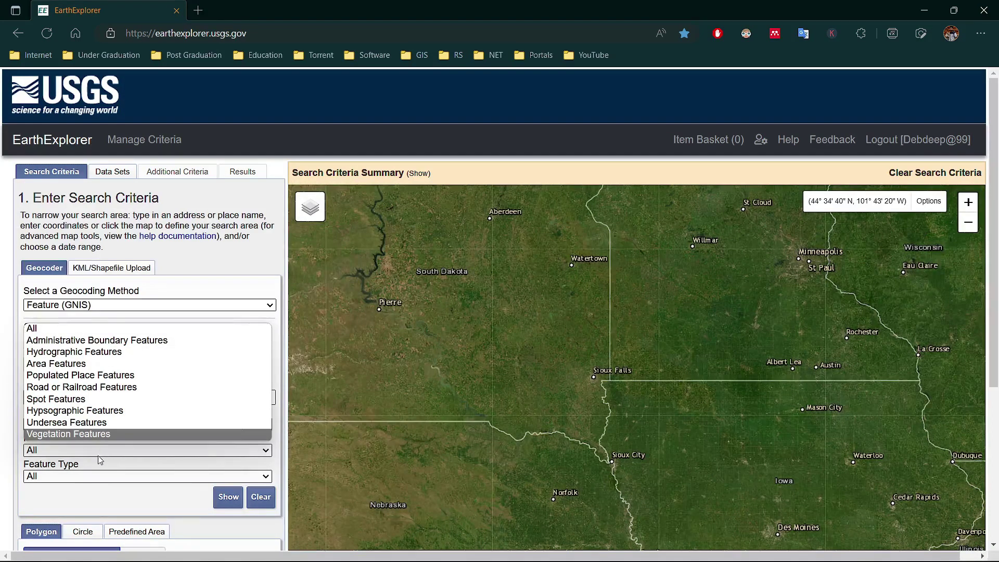
left_click(99, 457)
left_click(54, 365)
Step: Switch the geocoding method to Address/Place and inspect its search field
left_click(78, 305)
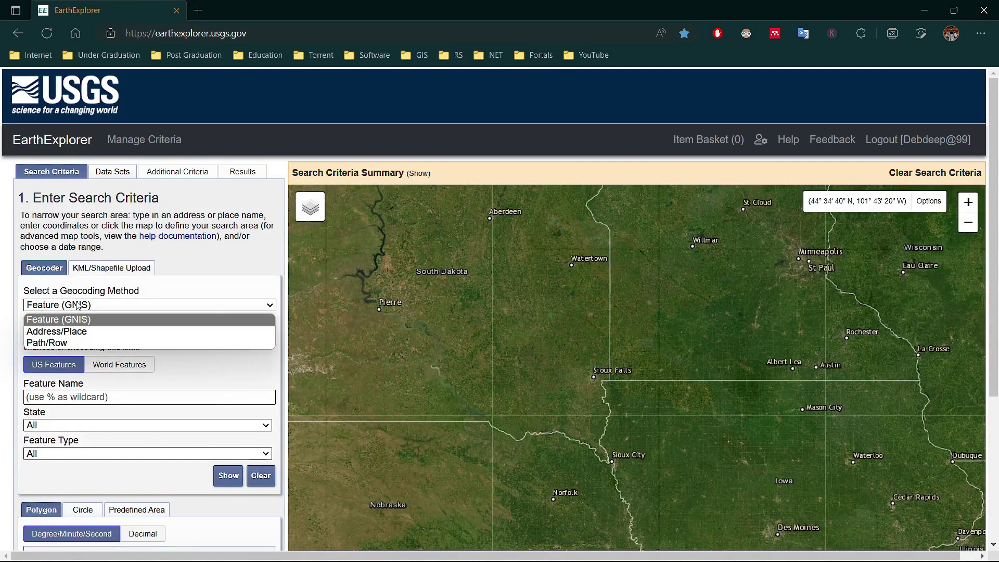
left_click(85, 336)
left_click(82, 347)
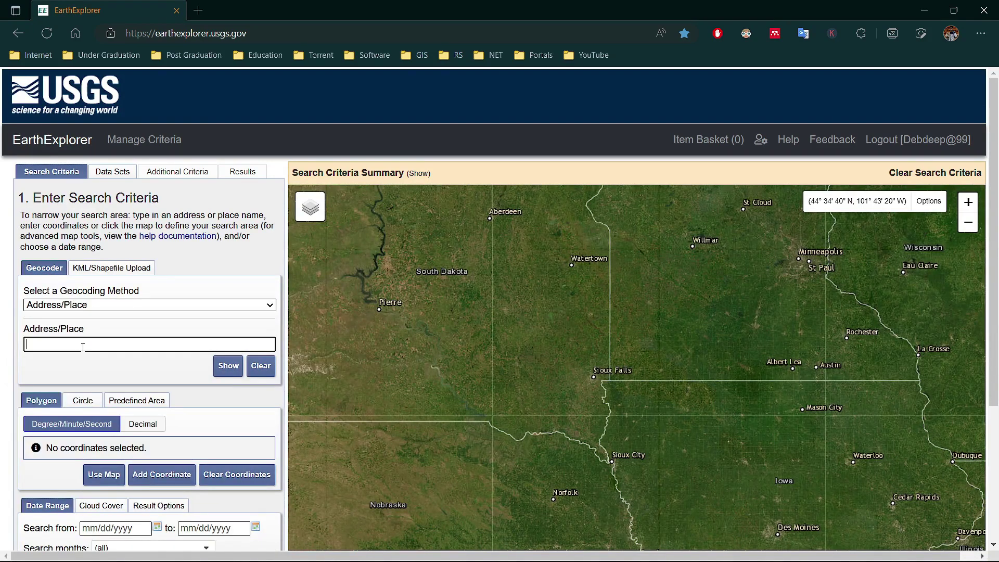
Step: Switch the geocoding method to Path/Row and examine its point and polygon modes, WRS types, and path and row fields
left_click(85, 308)
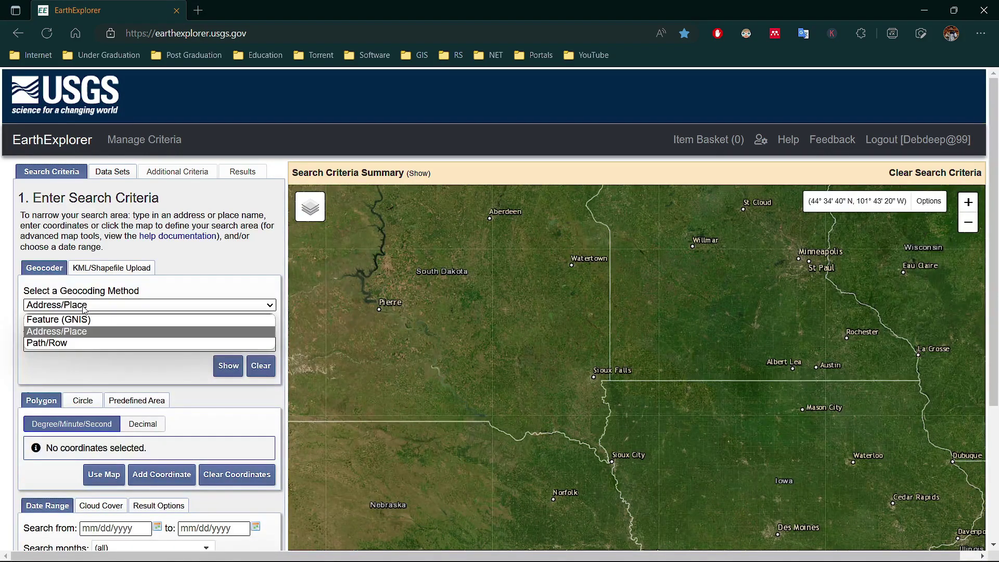
left_click(73, 343)
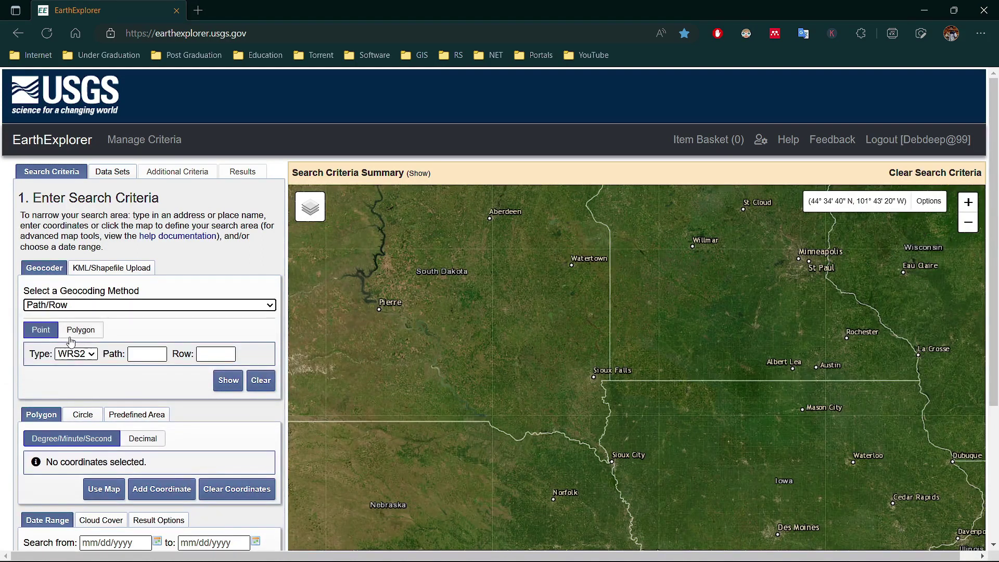
left_click(76, 337)
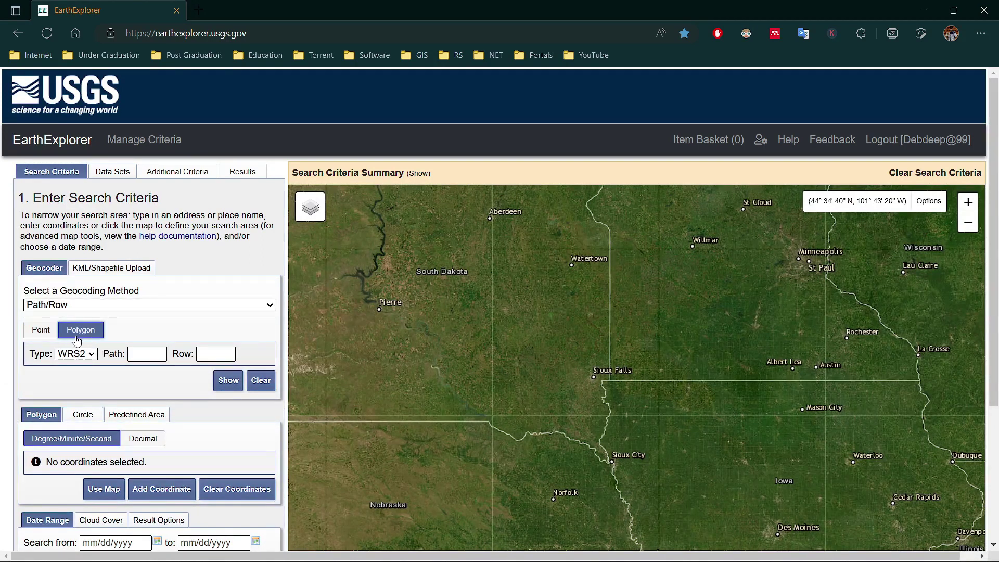
left_click(41, 336)
left_click(140, 354)
left_click(215, 355)
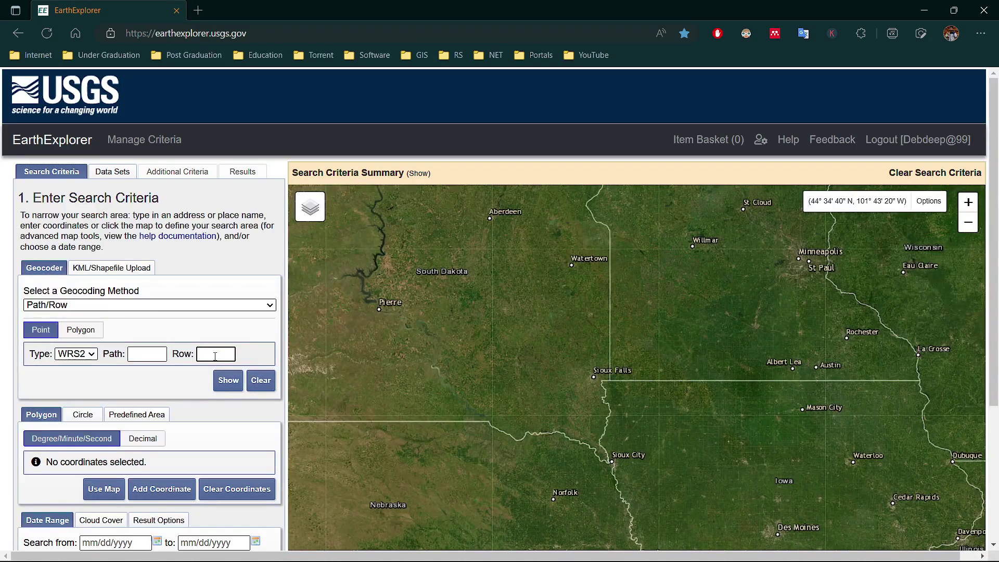
left_click(86, 356)
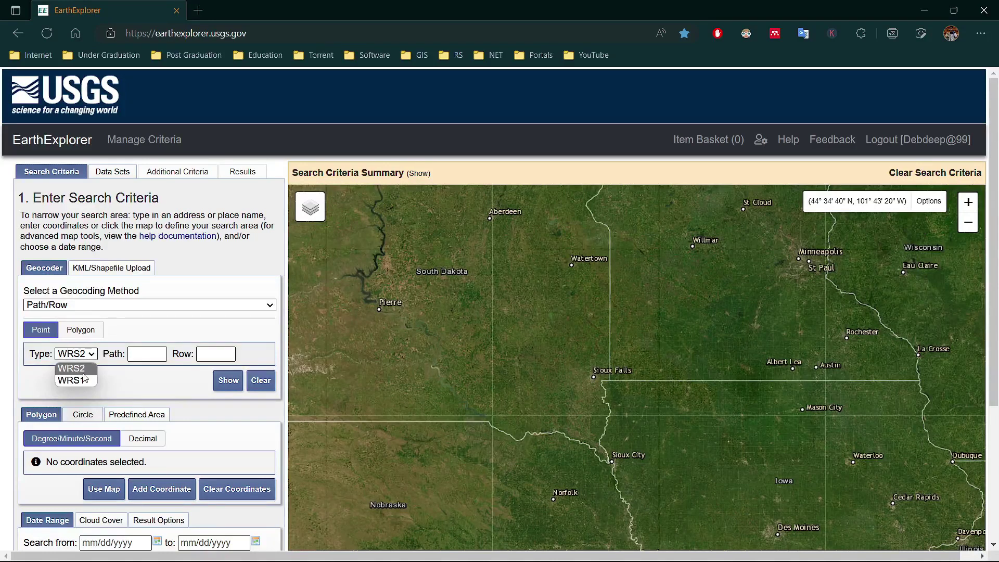
left_click(86, 362)
Step: Check the file formats offered for KML/Shapefile upload, and return to the Geocoder with Address/Place as the geocoding method
left_click(107, 268)
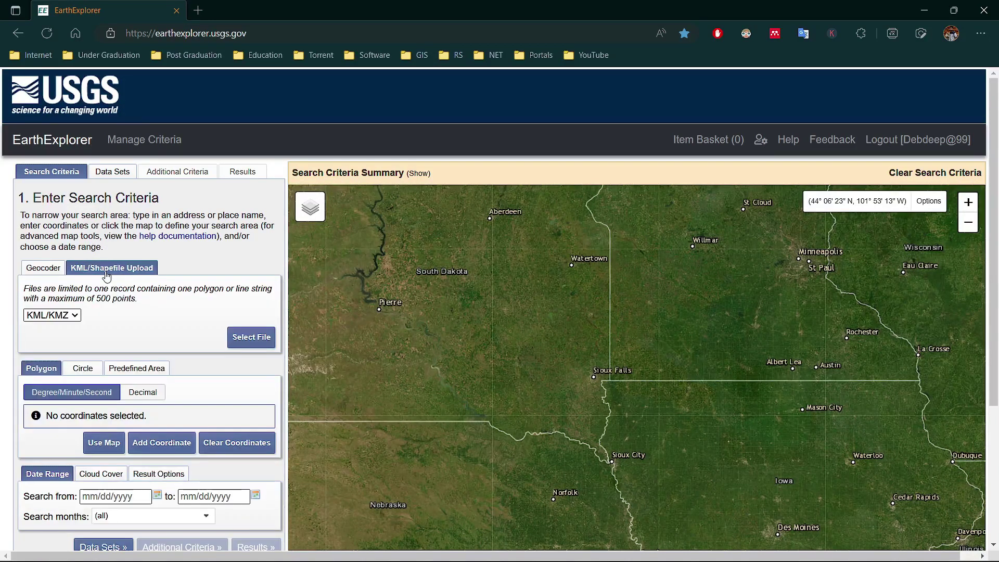
left_click(74, 317)
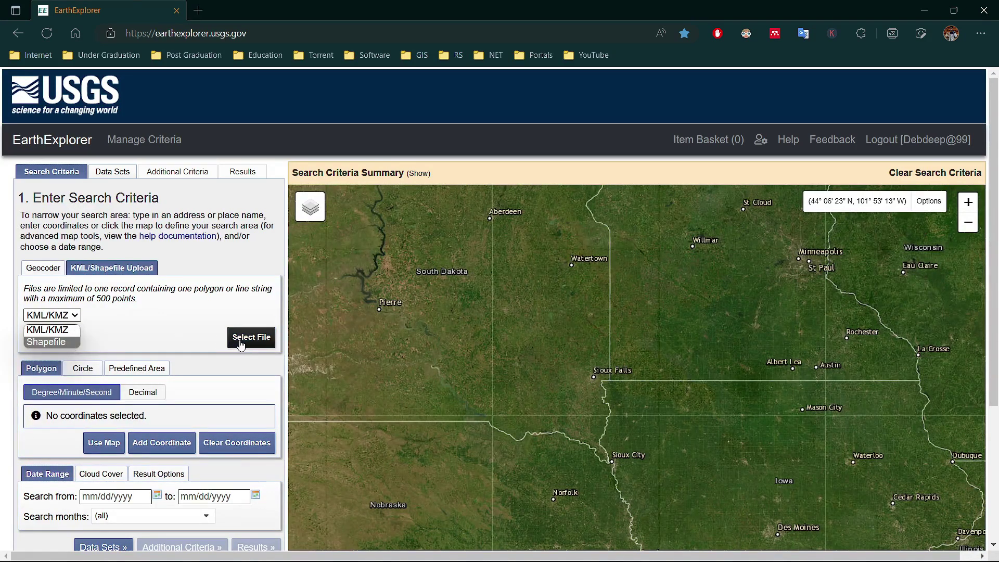
left_click(193, 348)
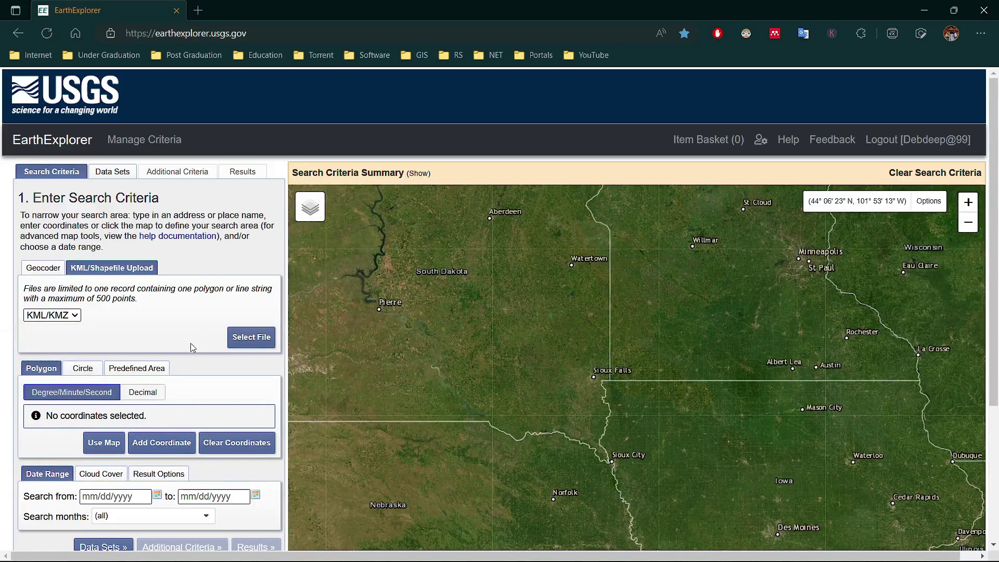
left_click(46, 268)
scroll(45, 313, "down", 2)
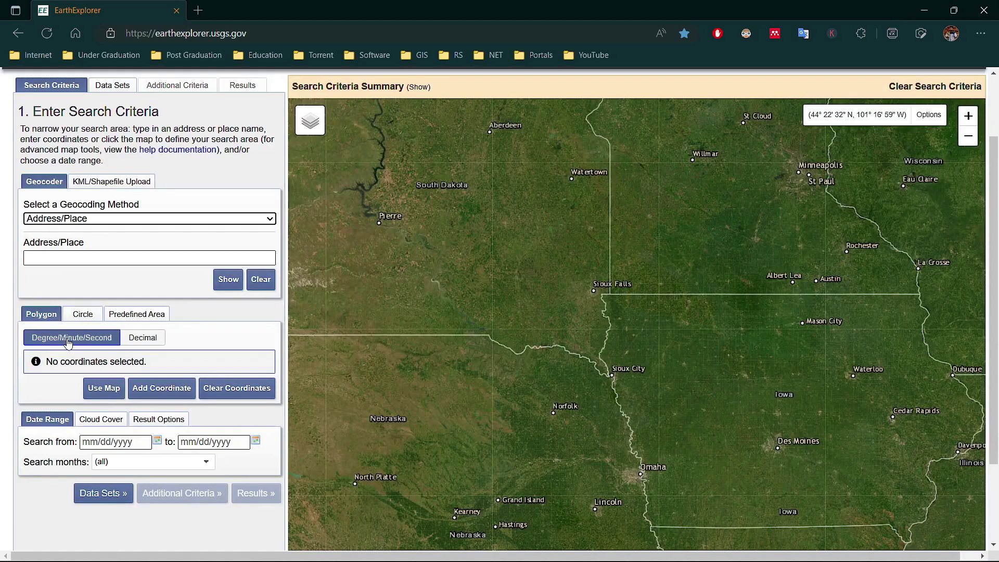
Step: Examine the ways to define the search area: decimal polygon coordinates, a circle with centre and radius units, and a predefined area
left_click(148, 343)
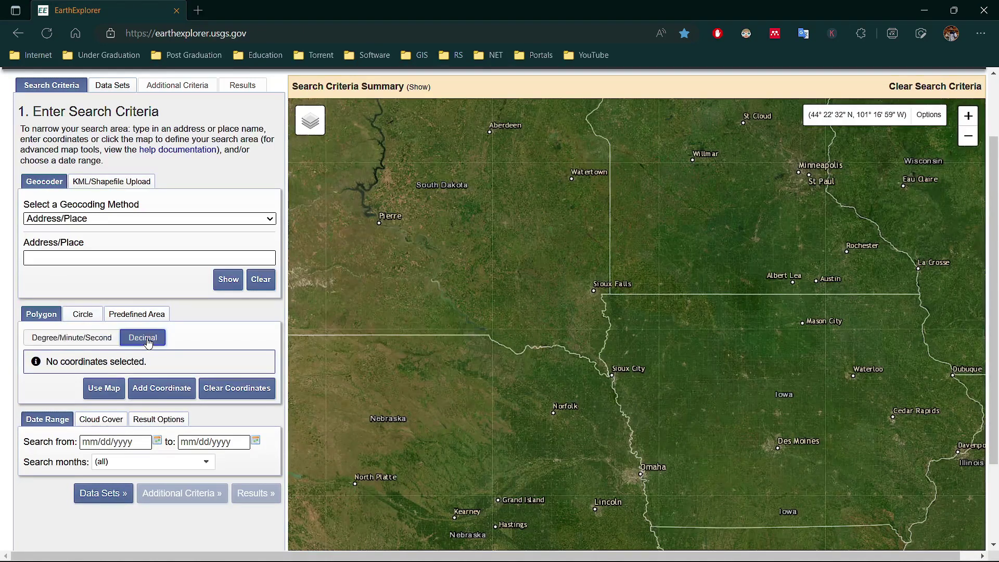
left_click(73, 317)
left_click(67, 379)
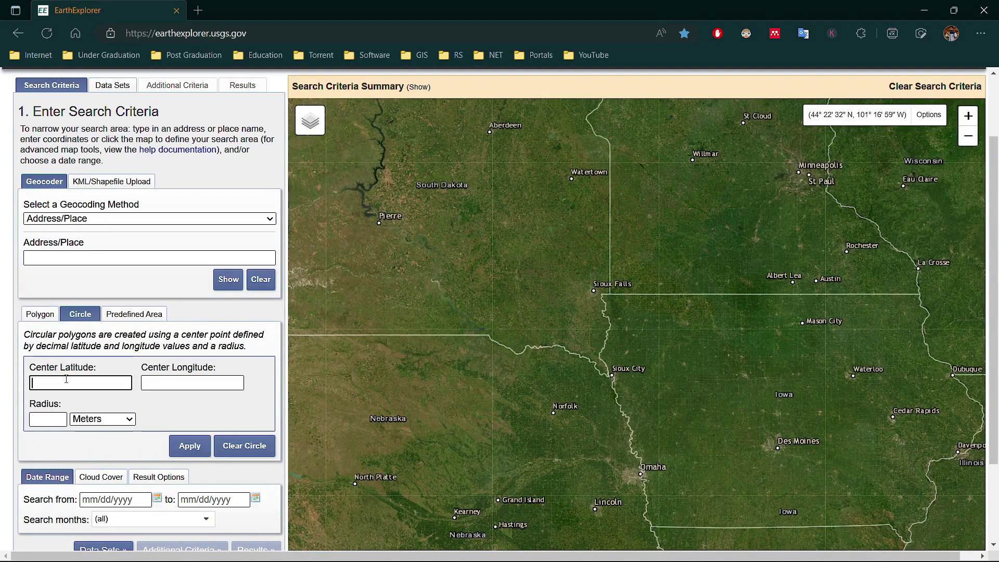
left_click(172, 384)
left_click(49, 426)
left_click(106, 420)
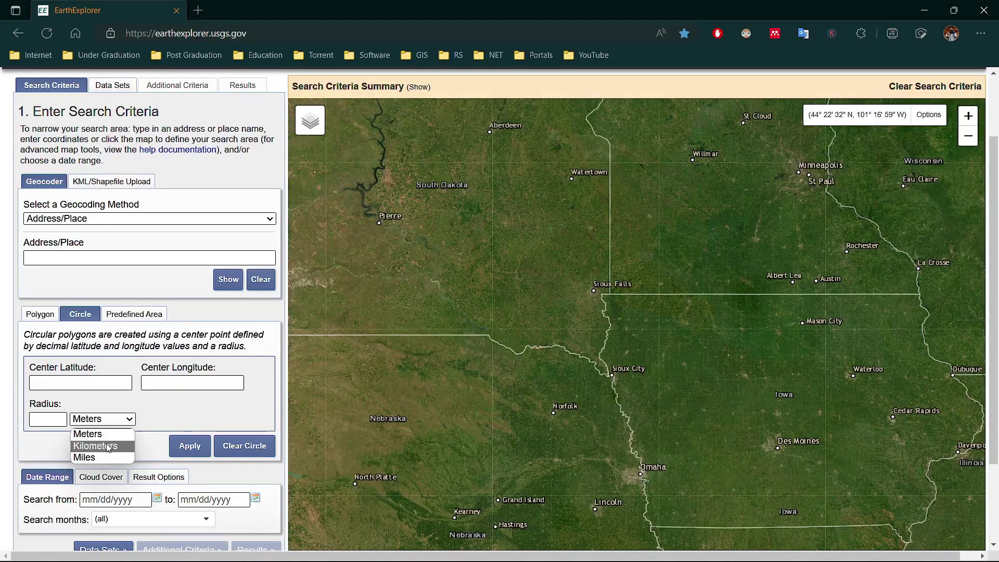
left_click(138, 323)
left_click(138, 323)
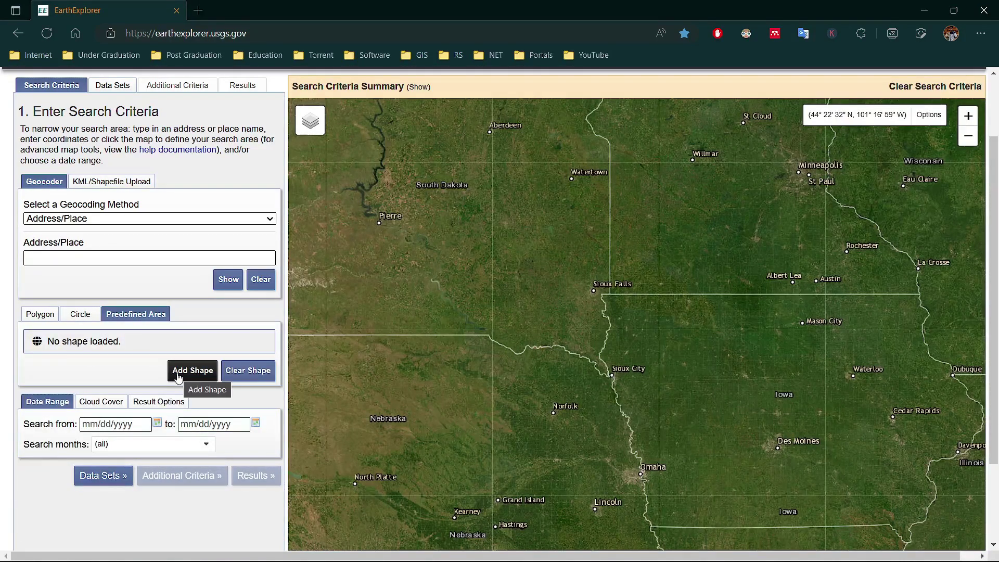
Step: Define the search polygon from the current map extent, with coordinates in Degree/Minute/Second format
left_click(47, 315)
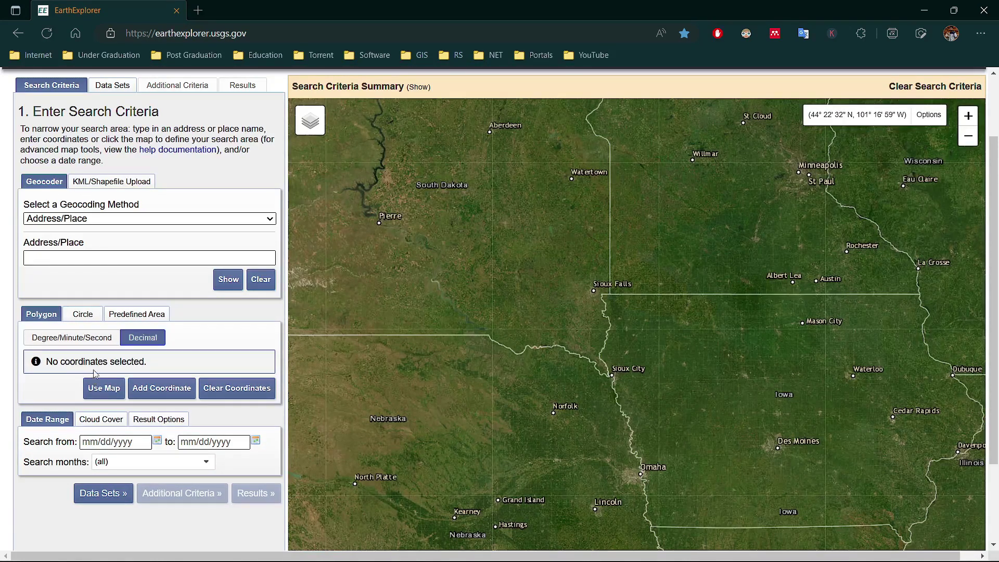
left_click(74, 341)
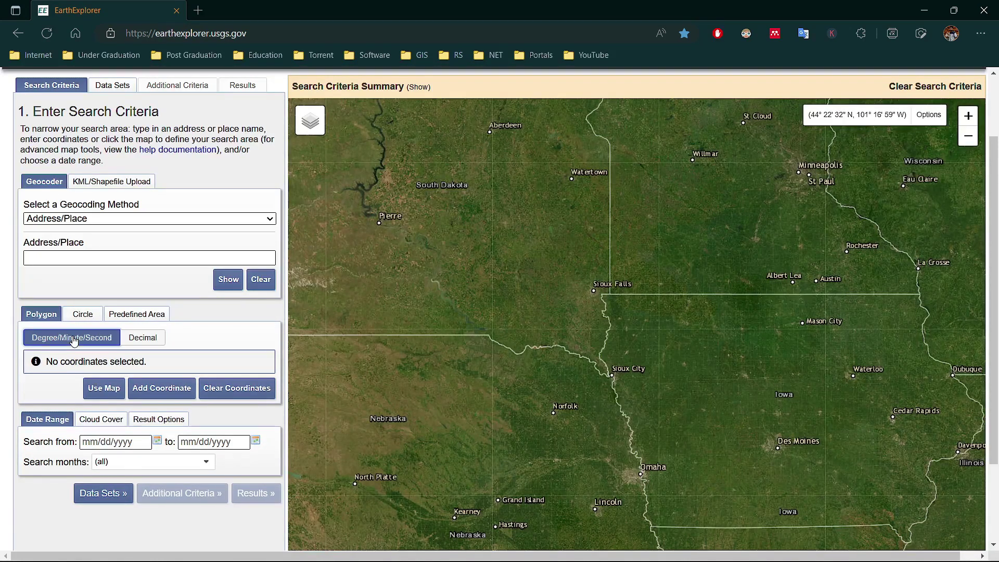
left_click(101, 389)
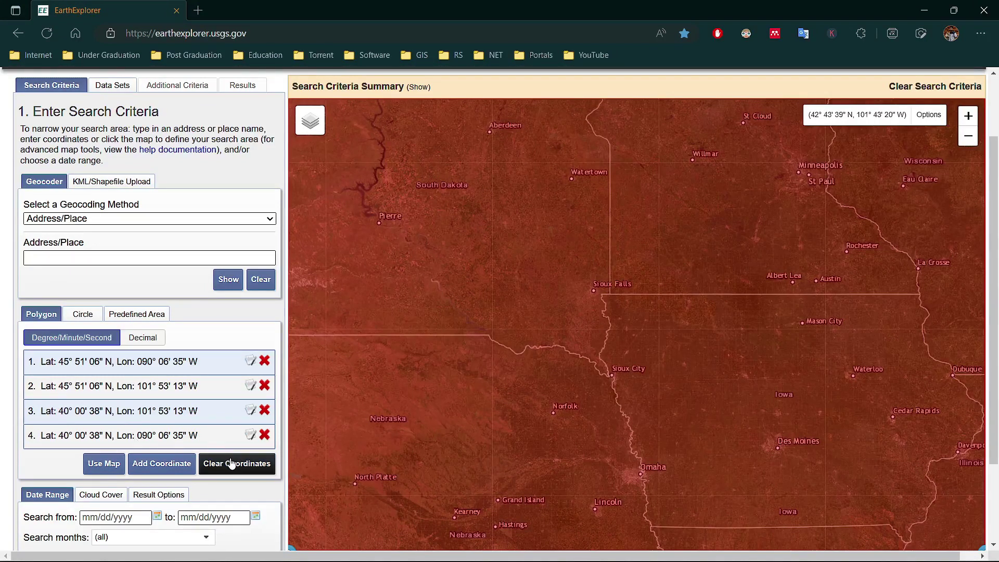
Step: Remove the first coordinate of the search polygon, and clear all the remaining coordinates
left_click(265, 361)
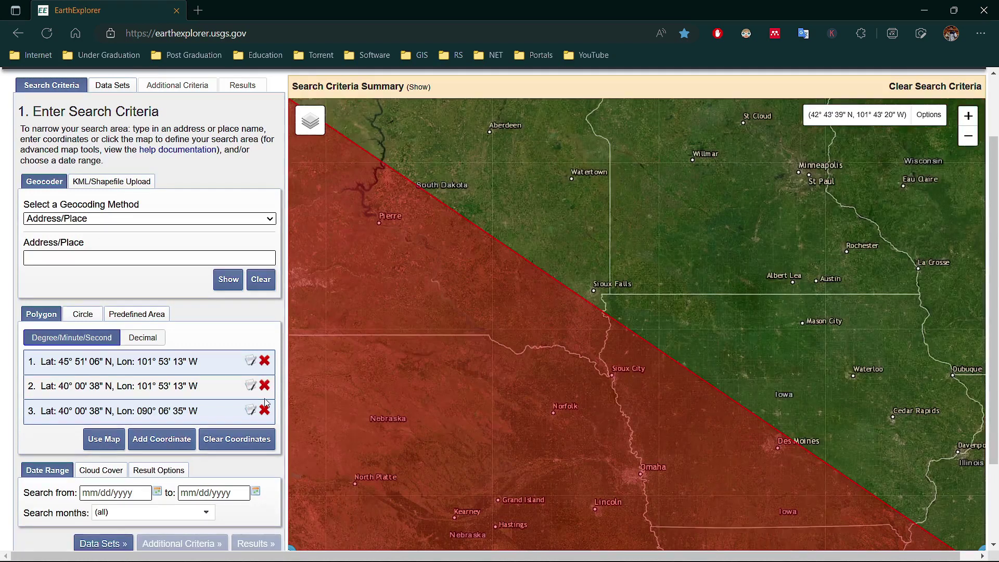
left_click(260, 442)
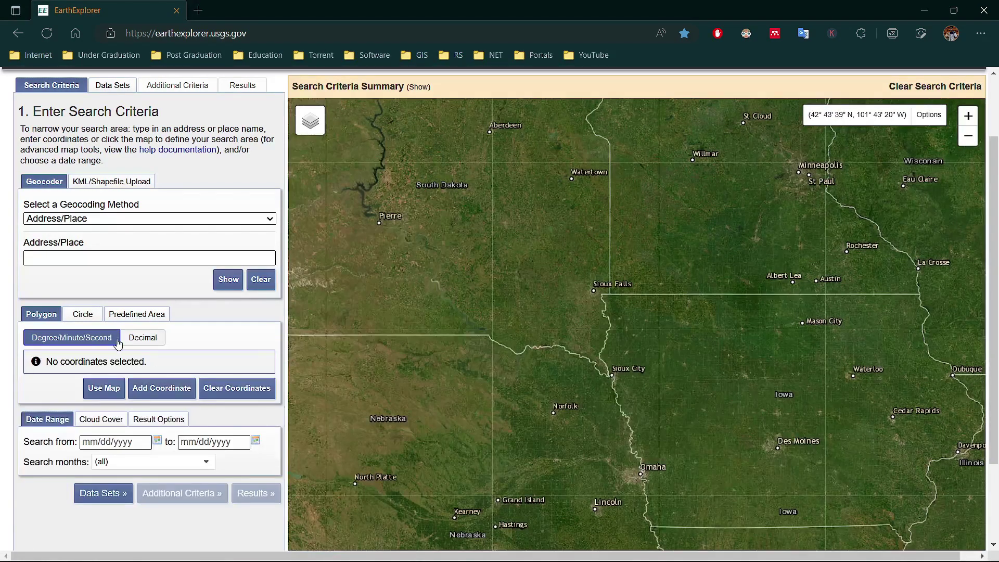
Step: Examine the date range settings: the start and end date fields and the selectable search months
scroll(88, 388, "down", 2)
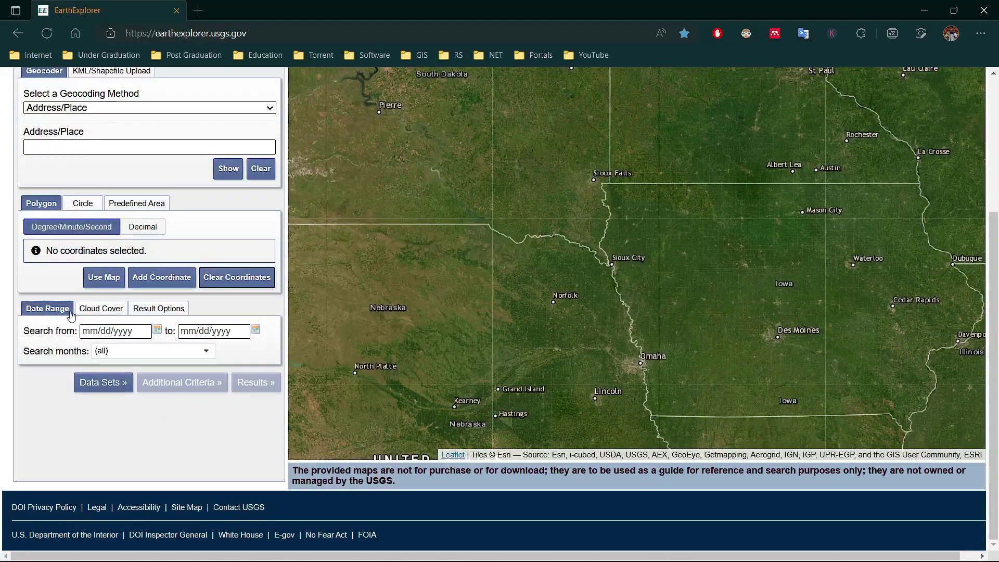
left_click(86, 333)
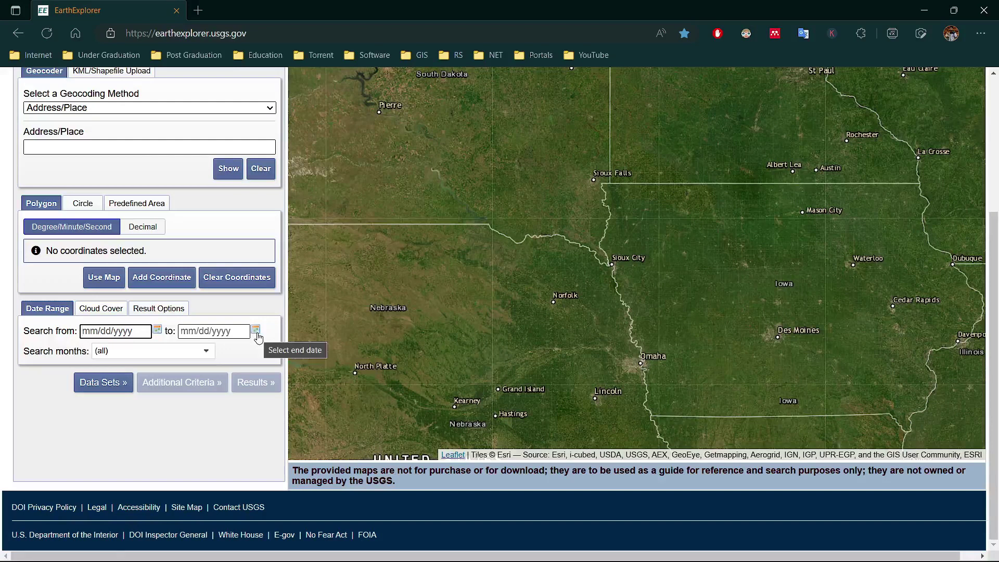
left_click(187, 351)
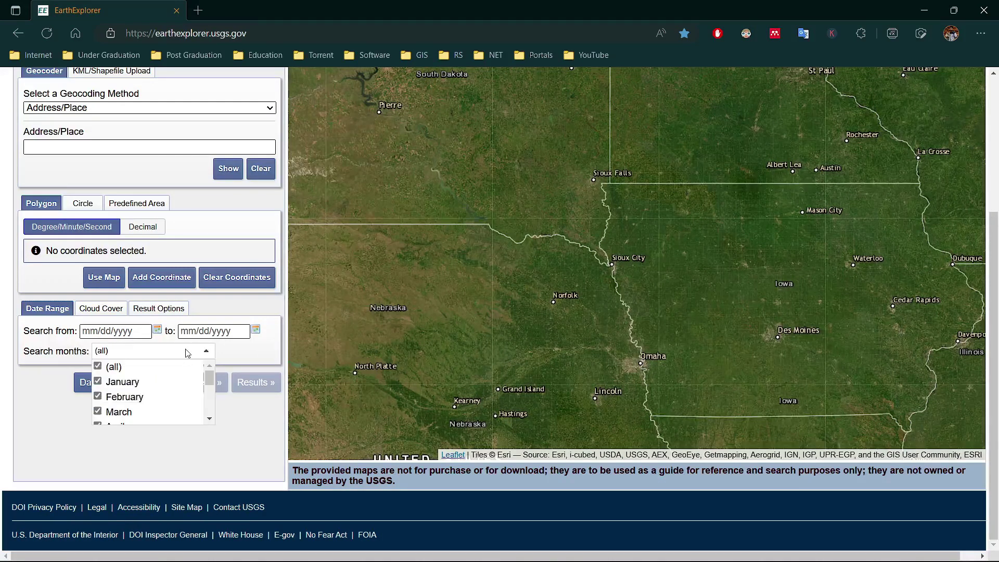
left_click_drag(208, 378, 213, 413)
left_click(242, 364)
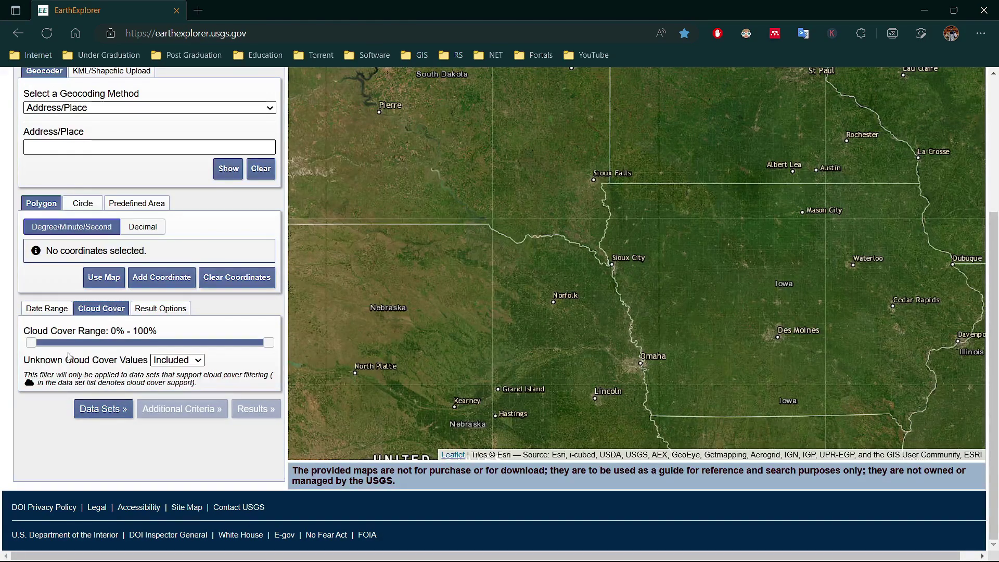
Step: Examine the cloud cover settings: both ends of the range and the choices for unknown cloud cover values
mouse_move(31, 343)
left_mouse_down()
mouse_move(70, 343)
mouse_move(31, 343)
left_mouse_up()
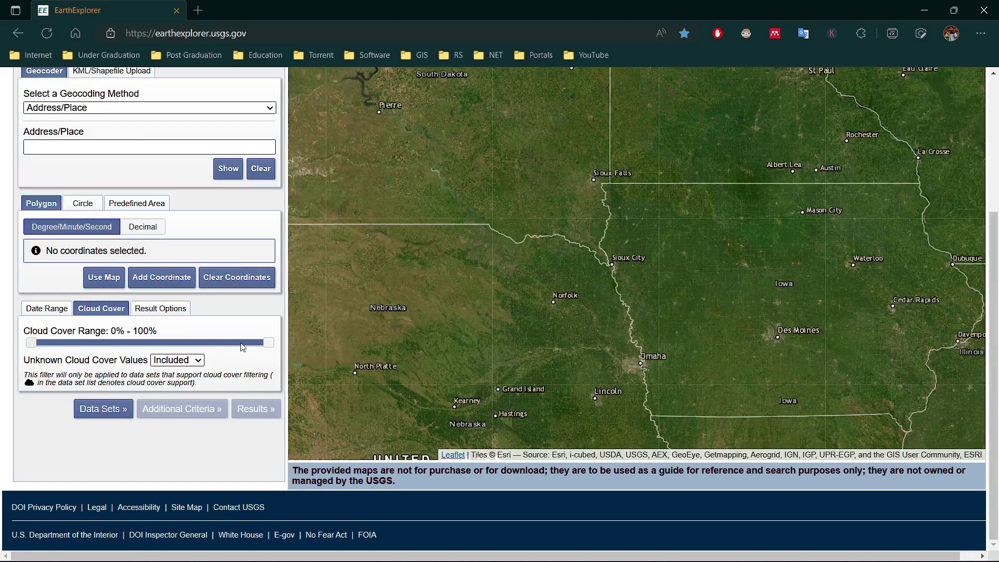
mouse_move(268, 343)
left_mouse_down()
mouse_move(164, 350)
mouse_move(270, 356)
left_mouse_up()
left_click(202, 362)
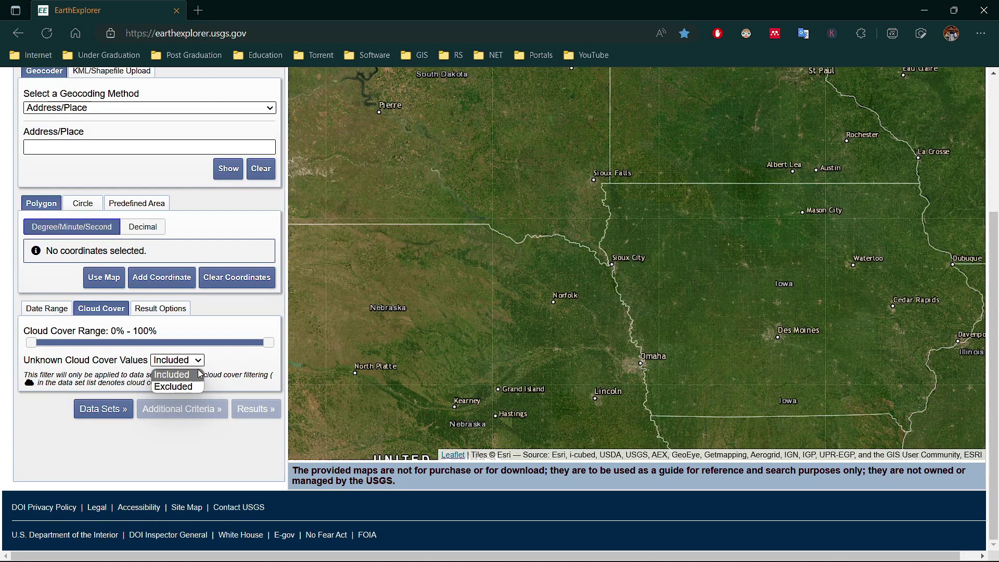
left_click(228, 362)
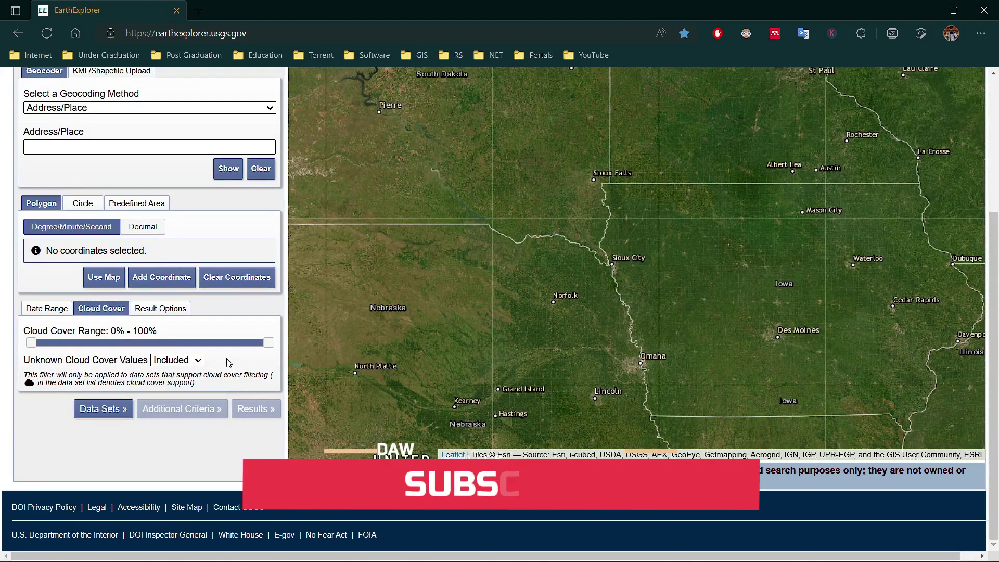
Step: Check how many results per page the result options offer for a standard search
left_click(172, 312)
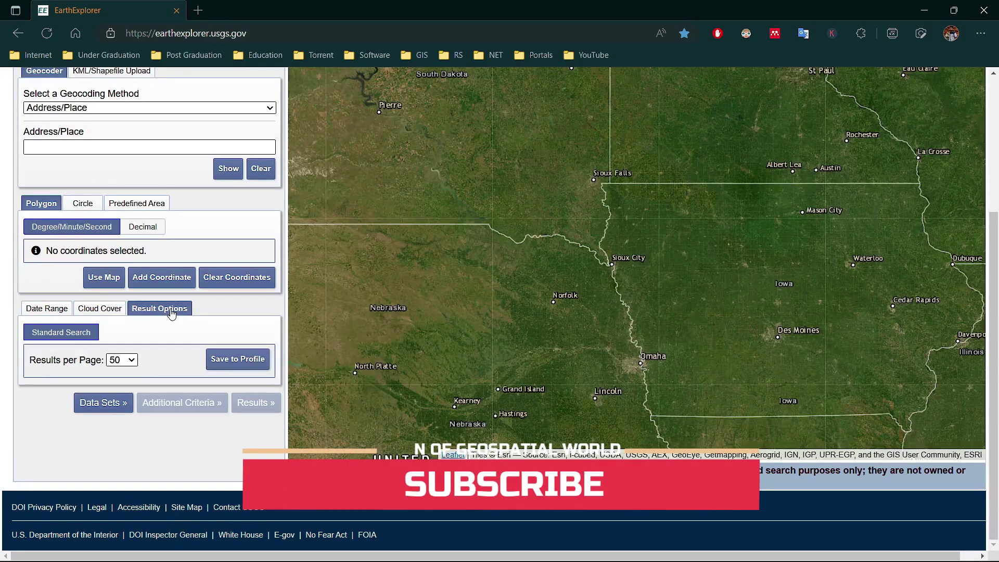
left_click(130, 361)
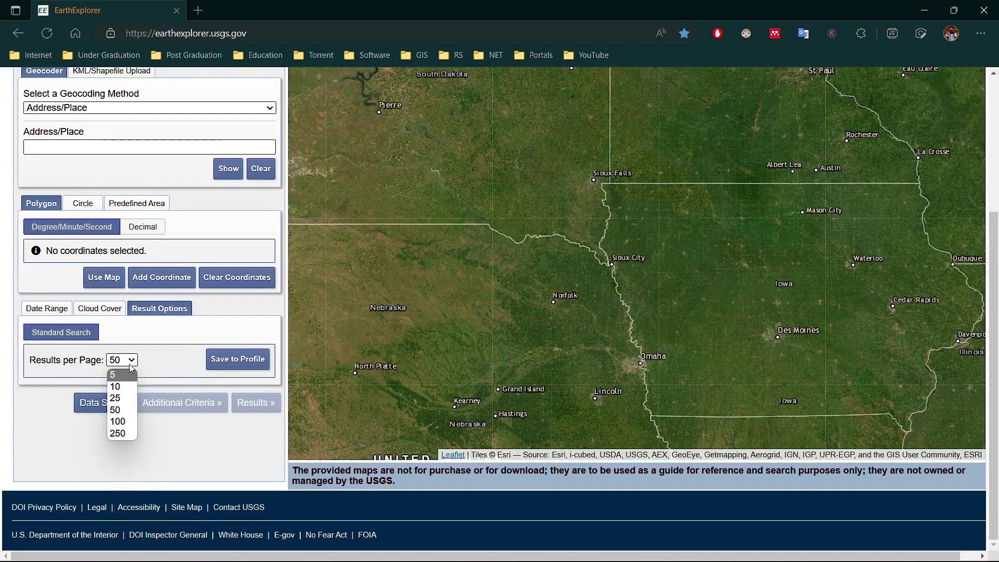
left_click(183, 339)
Step: Look up Kolkata by Address/Place and add Kolkata, West Bengal, India as the search location on the map
scroll(239, 361, "up", 4)
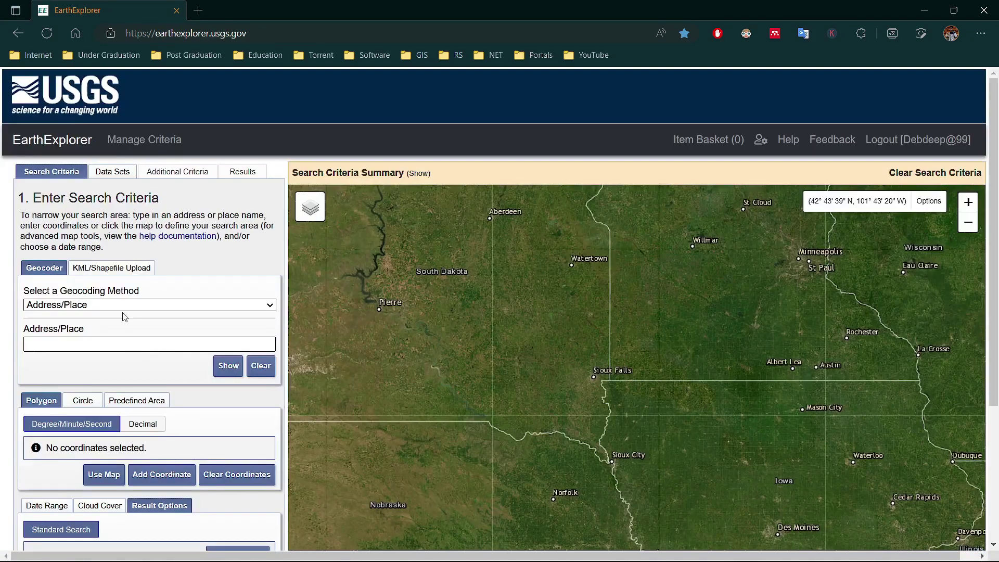
left_click(100, 305)
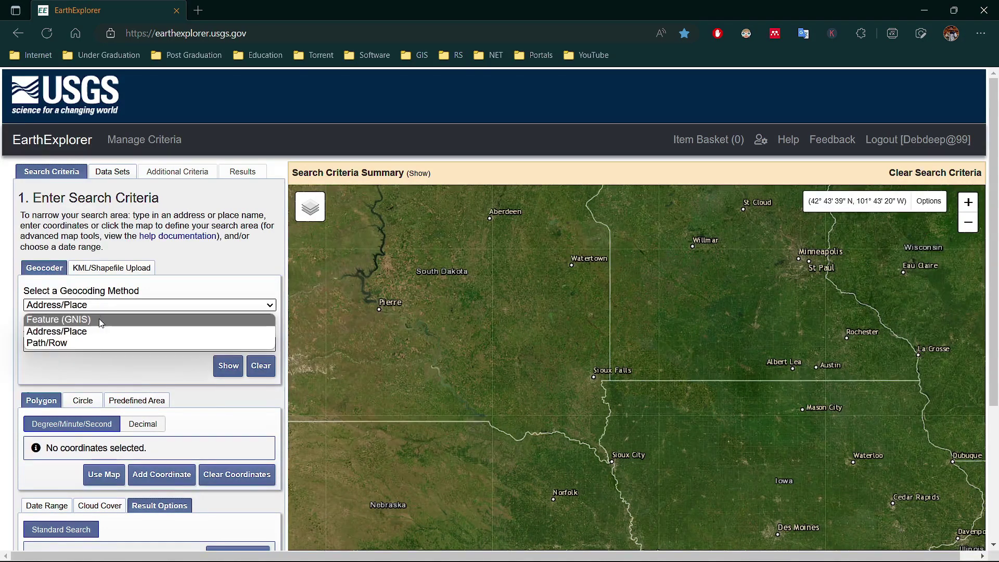
left_click(100, 332)
left_click(112, 343)
type("Kolkata")
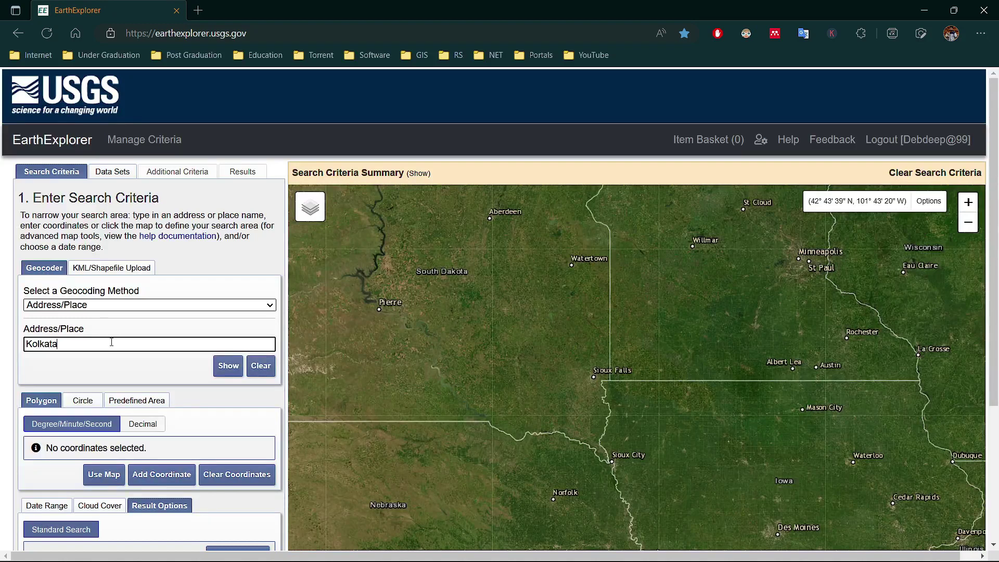
left_click(230, 374)
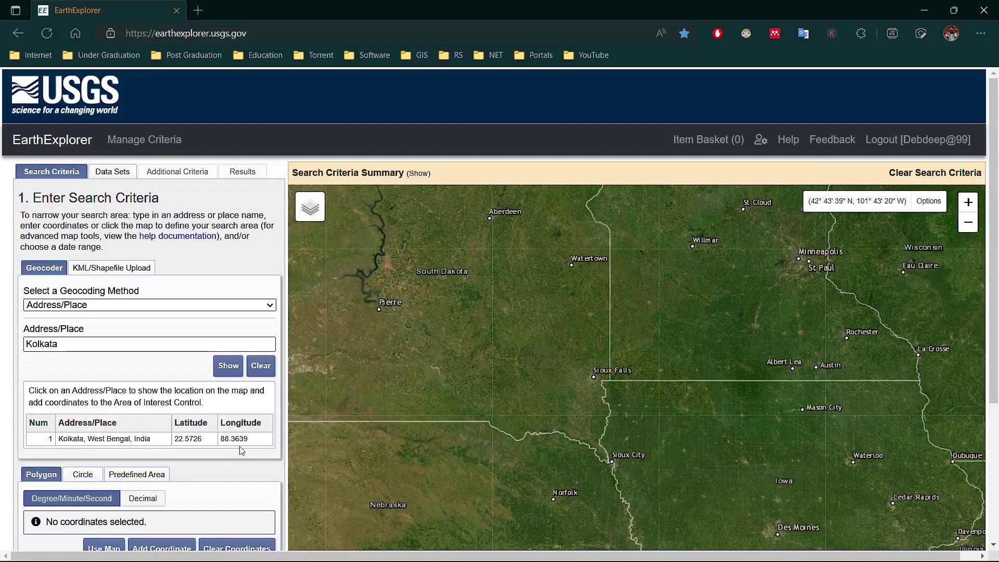
left_click(135, 443)
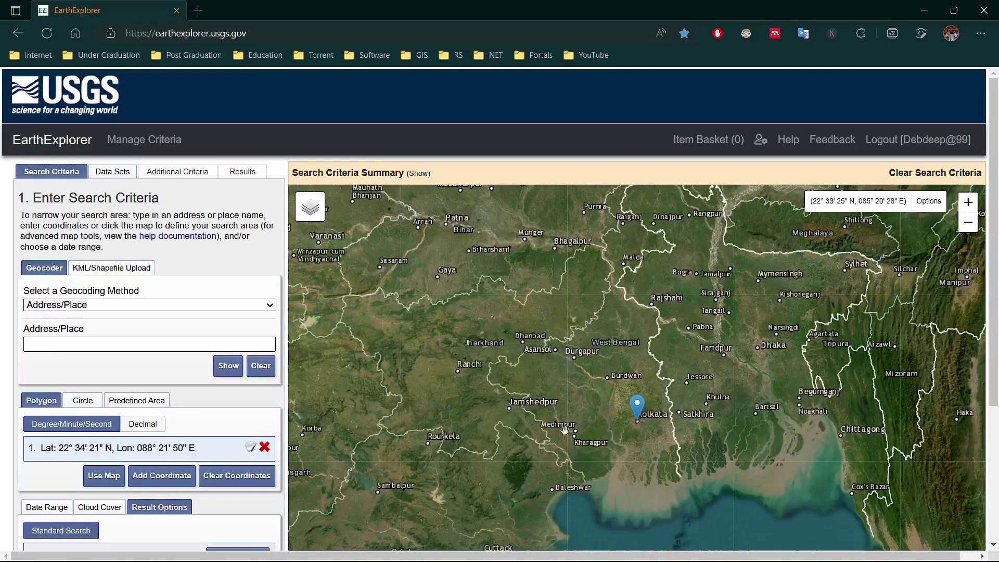
Step: Set the search date range to 01/01/2022 through 12/31/2022 and limit the cloud cover range to 0%–20%
left_click(47, 507)
scroll(47, 507, "down", 4)
left_click(88, 334)
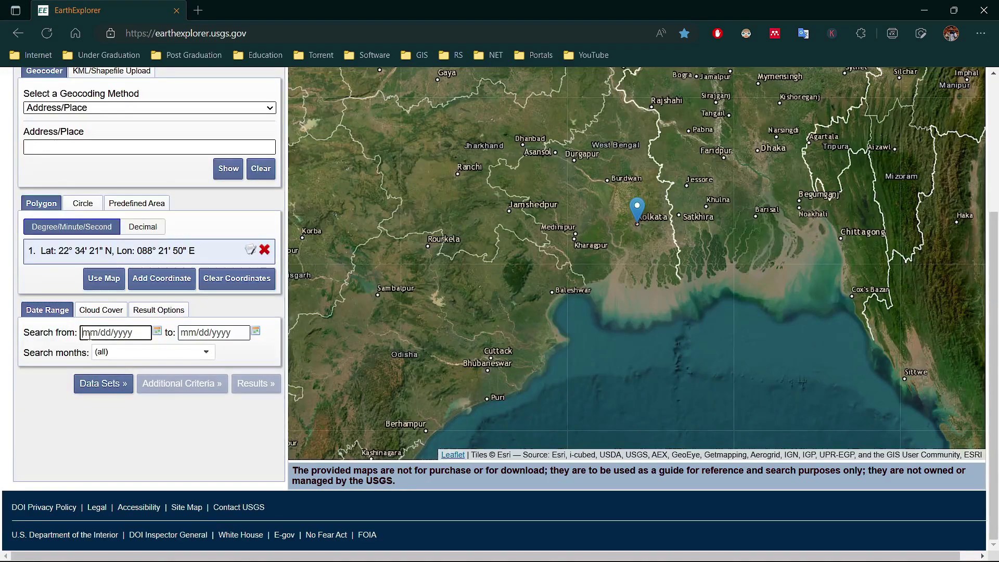
left_click(141, 345)
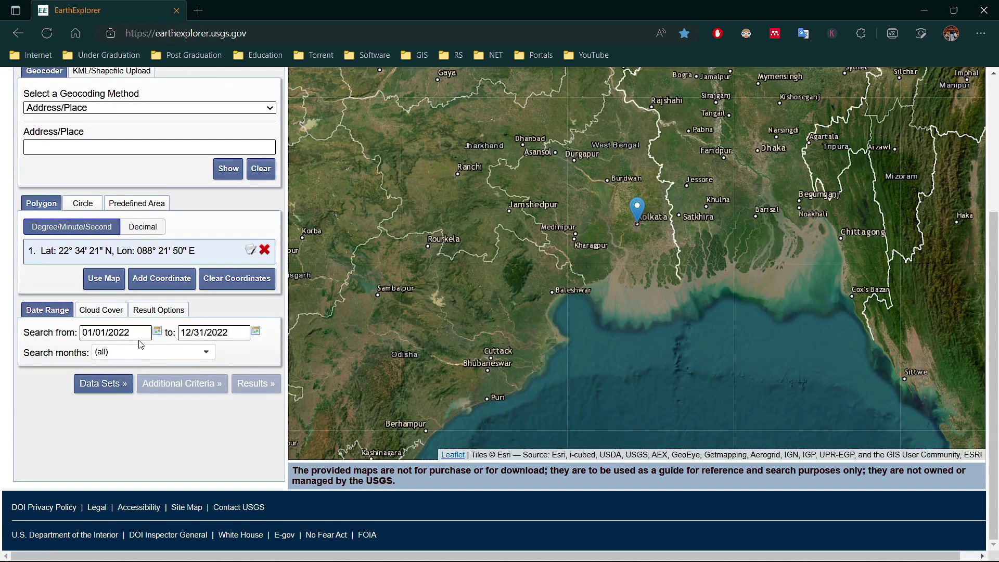
left_click(100, 311)
left_click_drag(269, 346, 78, 346)
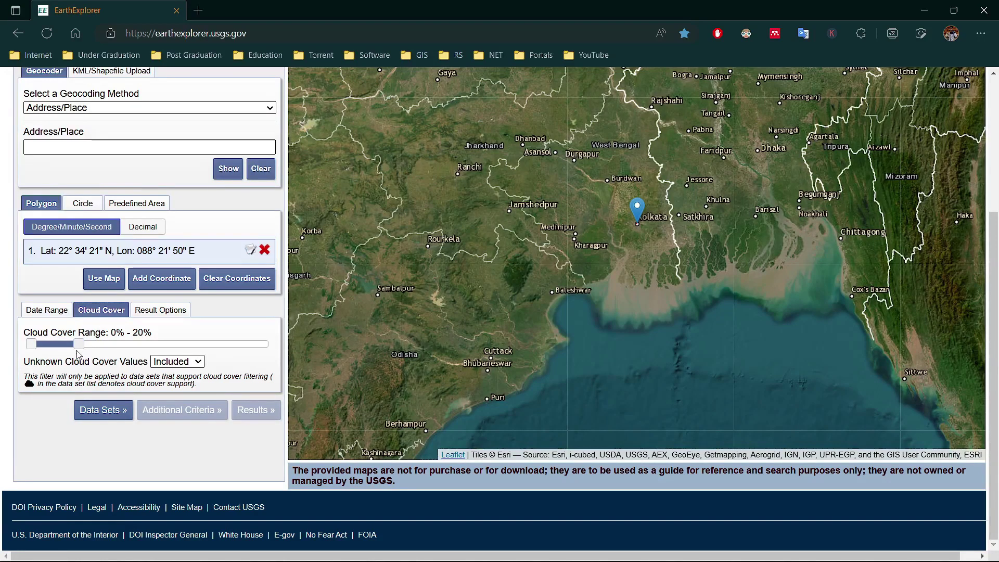
Step: Choose the Landsat 8-9 OLI/TIRS C2 L2 data set under Landsat Collection 2 Level-2 and run the search
left_click(104, 410)
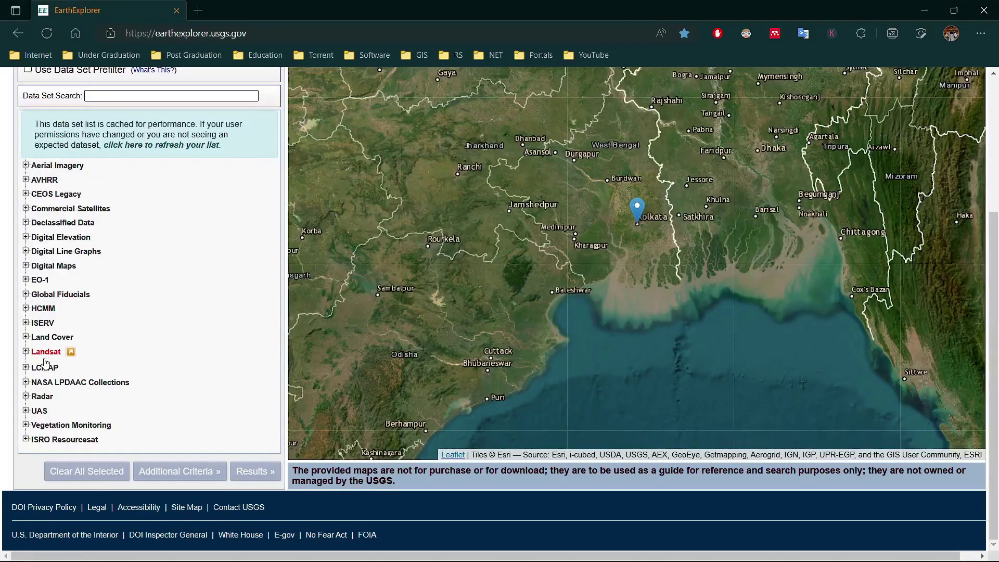
left_click(26, 352)
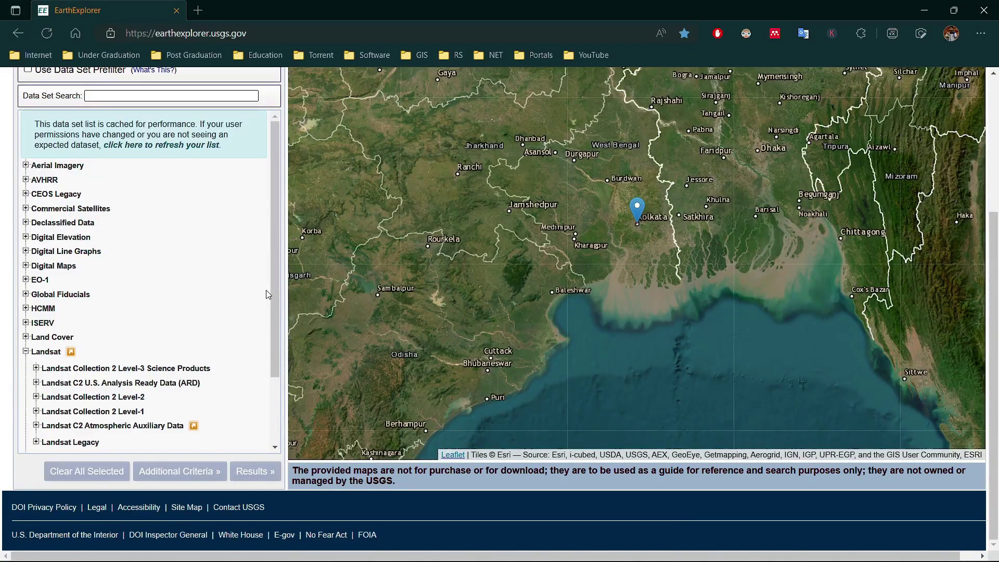
left_click_drag(273, 290, 277, 347)
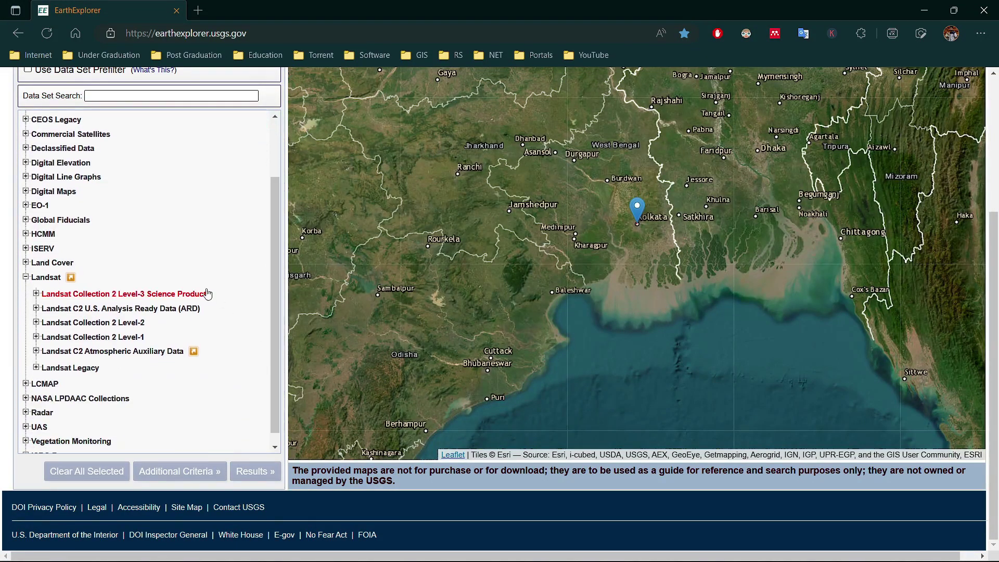
left_click(35, 323)
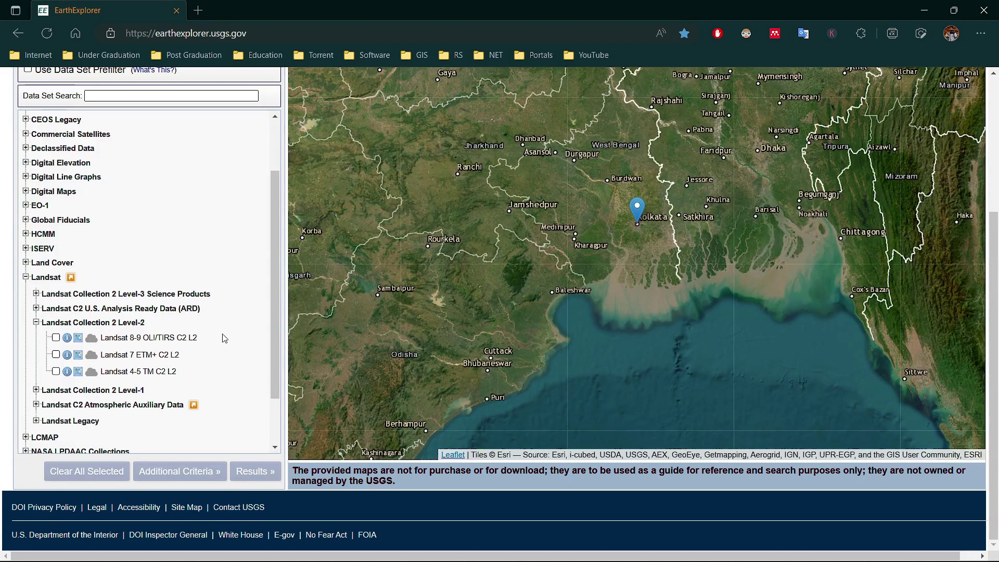
left_click(57, 338)
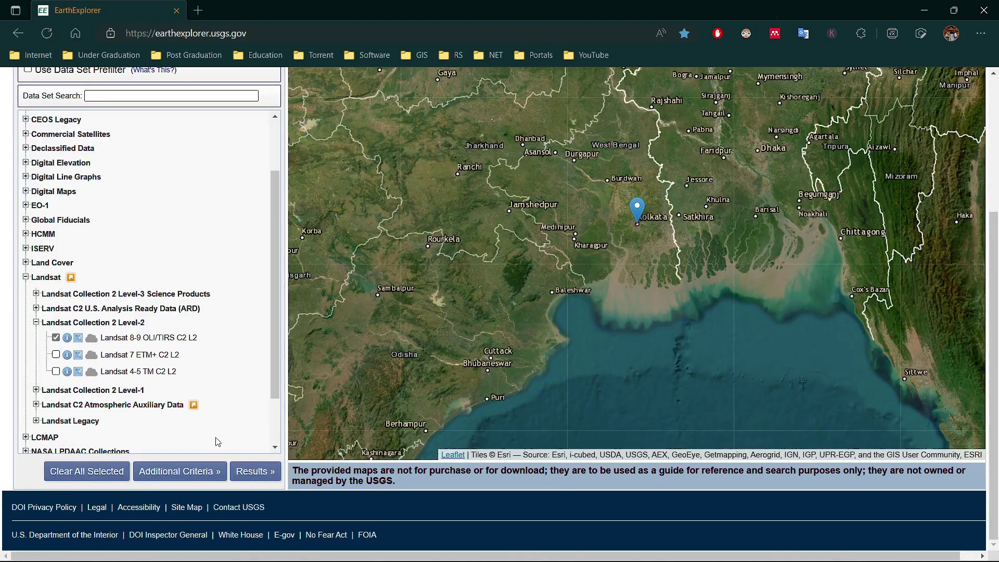
left_click(253, 471)
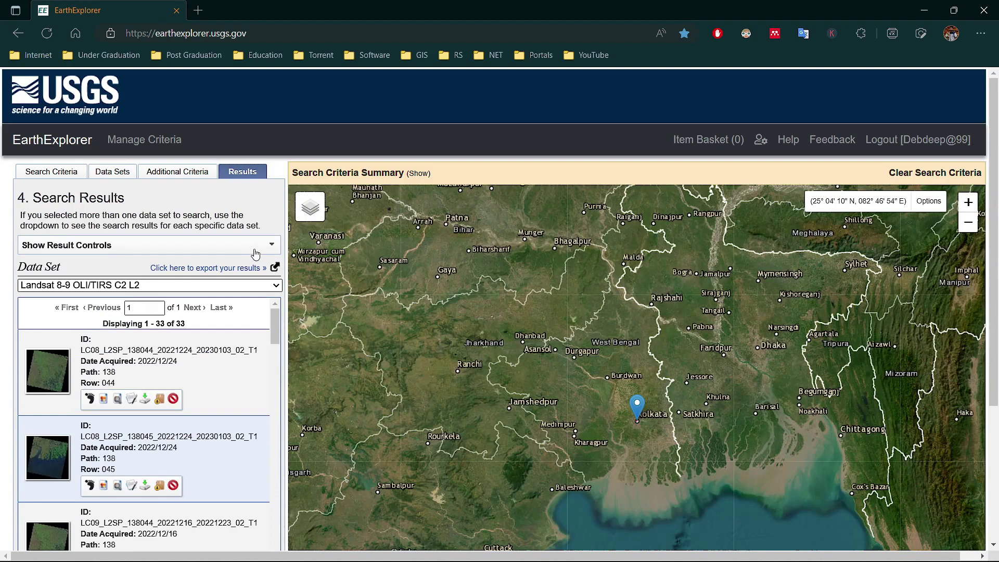
Step: Examine the search results: the data set selector and the listed scenes with their acquisition dates, paths and rows
left_click(267, 285)
left_click(266, 285)
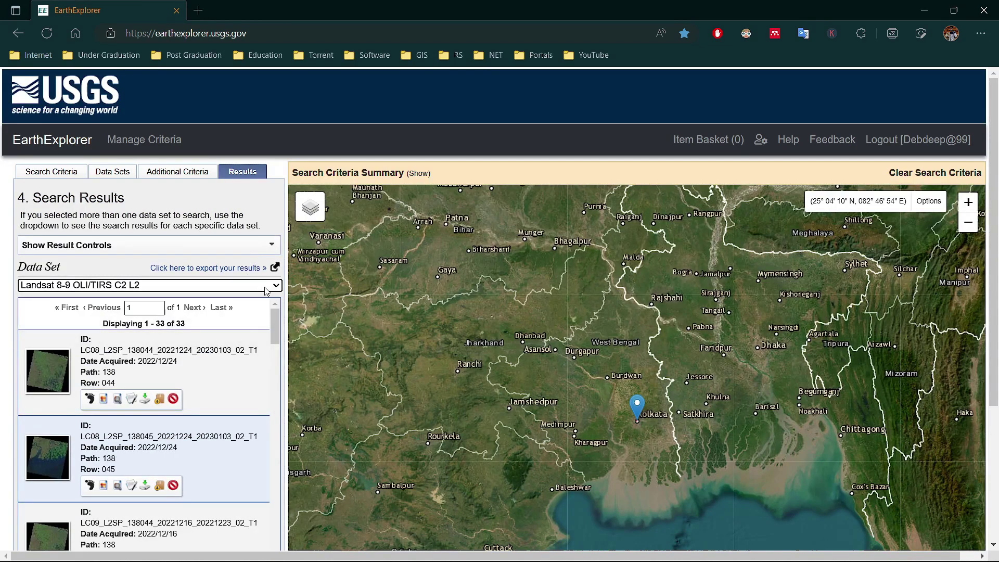
left_click(267, 287)
left_click(266, 290)
scroll(266, 290, "down", 2)
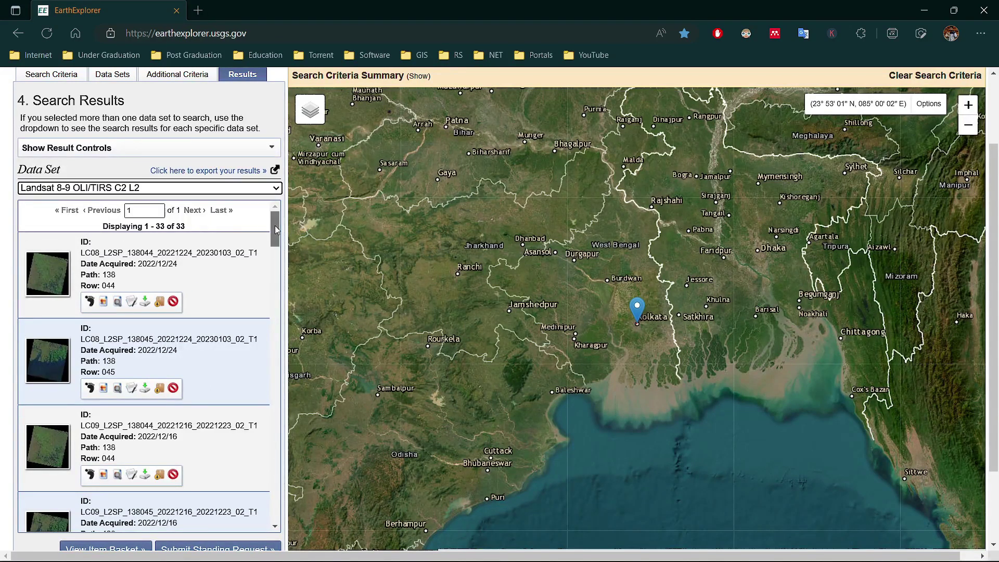
scroll(94, 237, "down", 1)
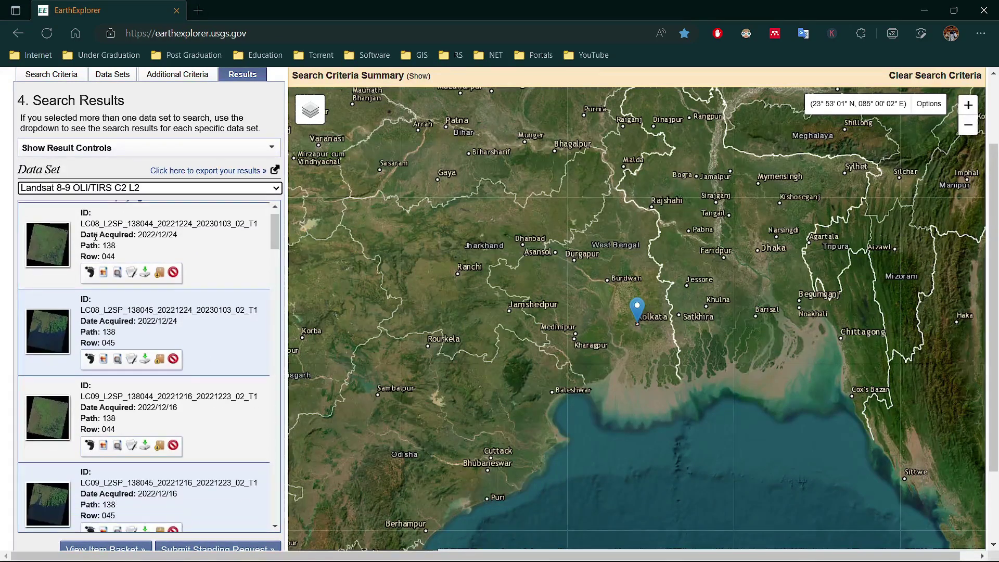
Step: Preview the first scene's footprint and its browse image overlay on the map, hiding each one after viewing
left_click(89, 280)
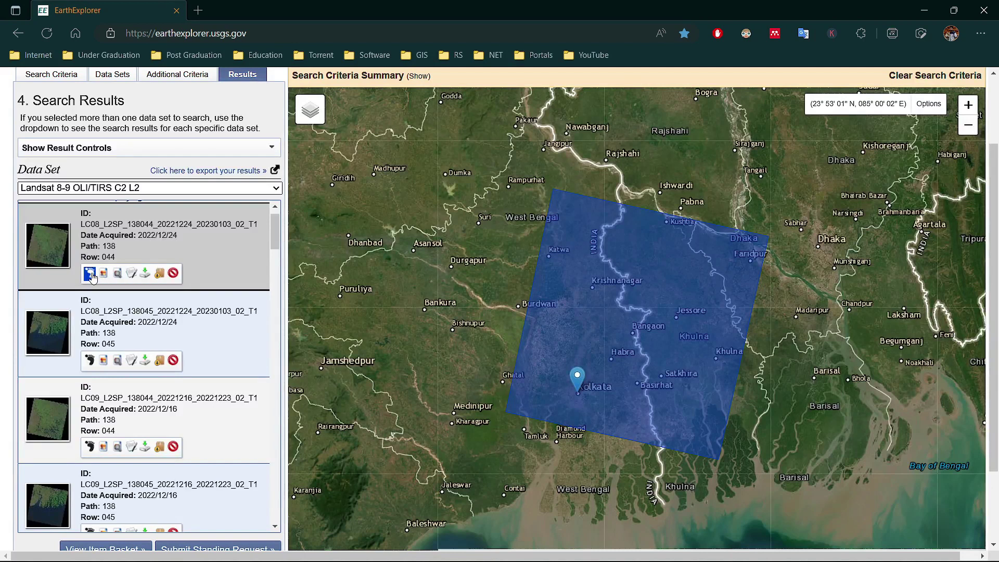
left_click(89, 275)
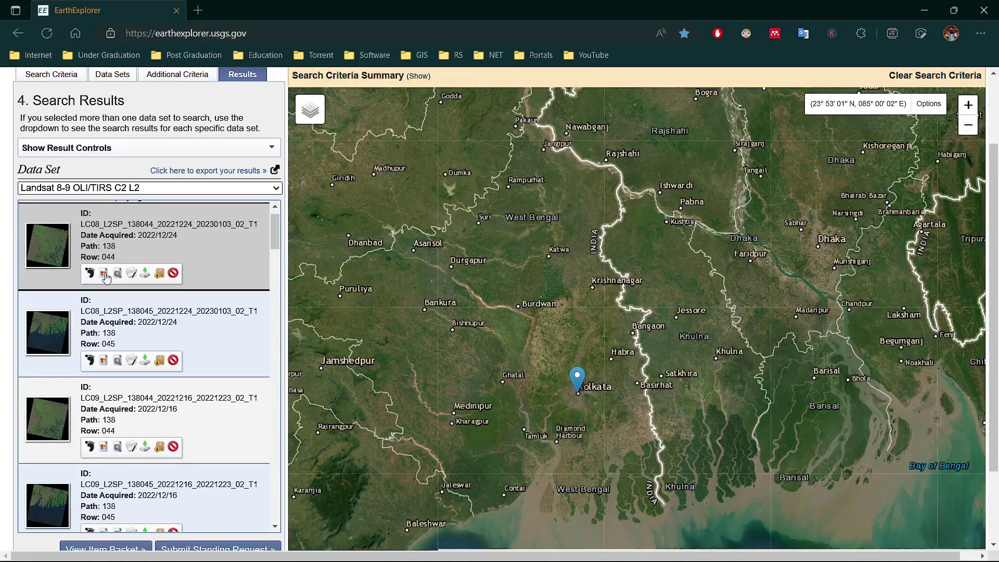
left_click(104, 275)
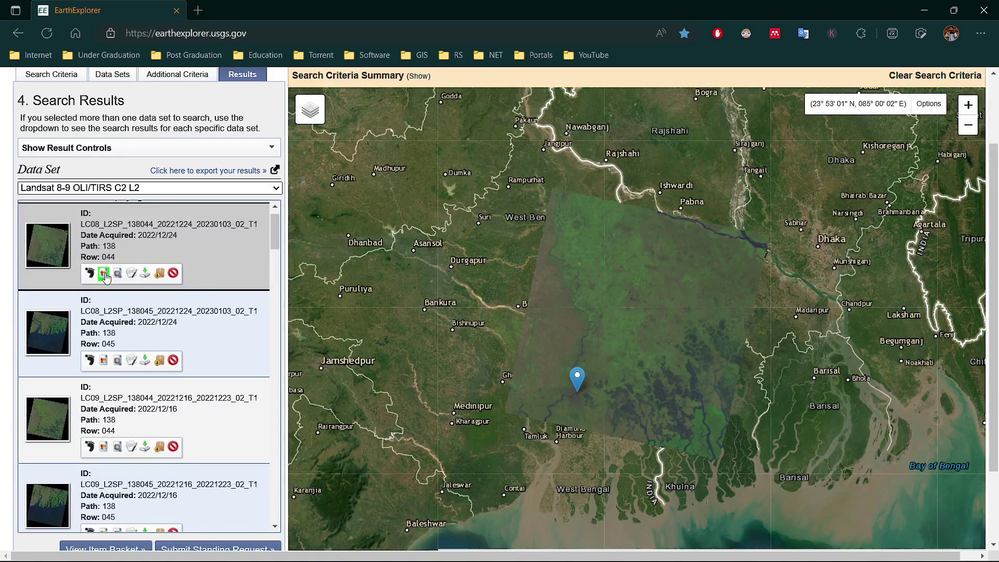
left_click(105, 274)
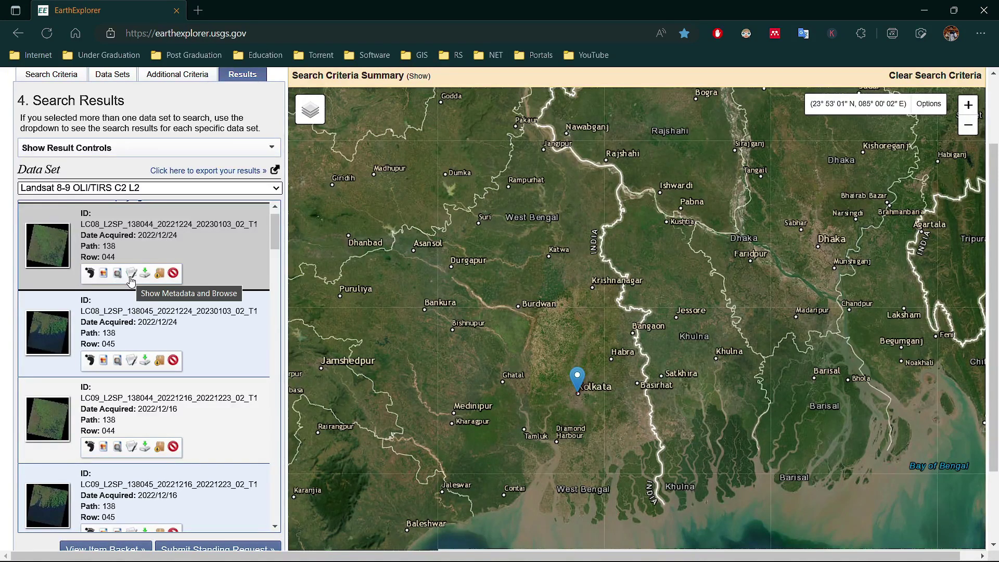
Step: Review the first scene's full metadata and browse image, close the display, and overlay its browse image on the map
left_click(131, 276)
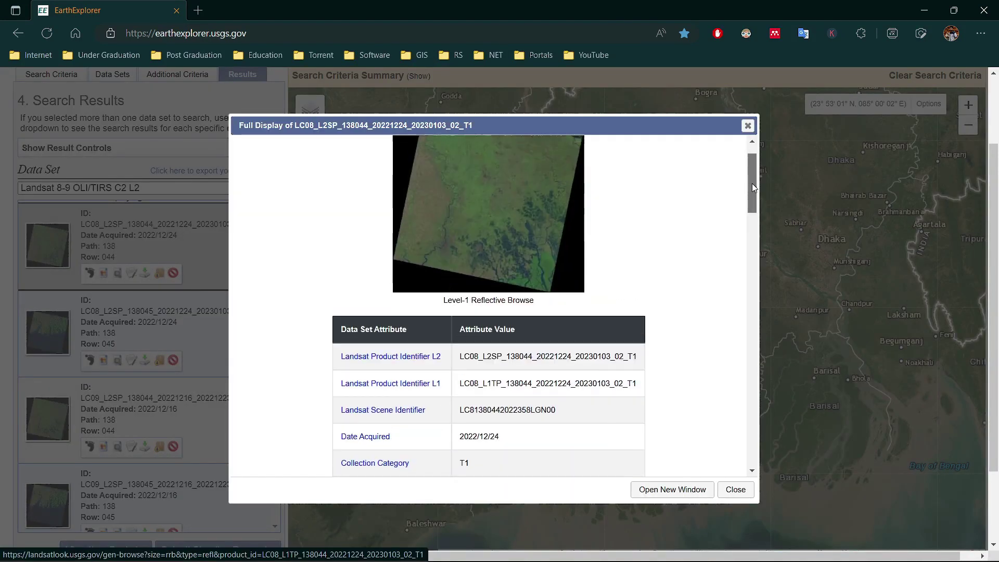
left_click_drag(752, 184, 760, 291)
key("Escape")
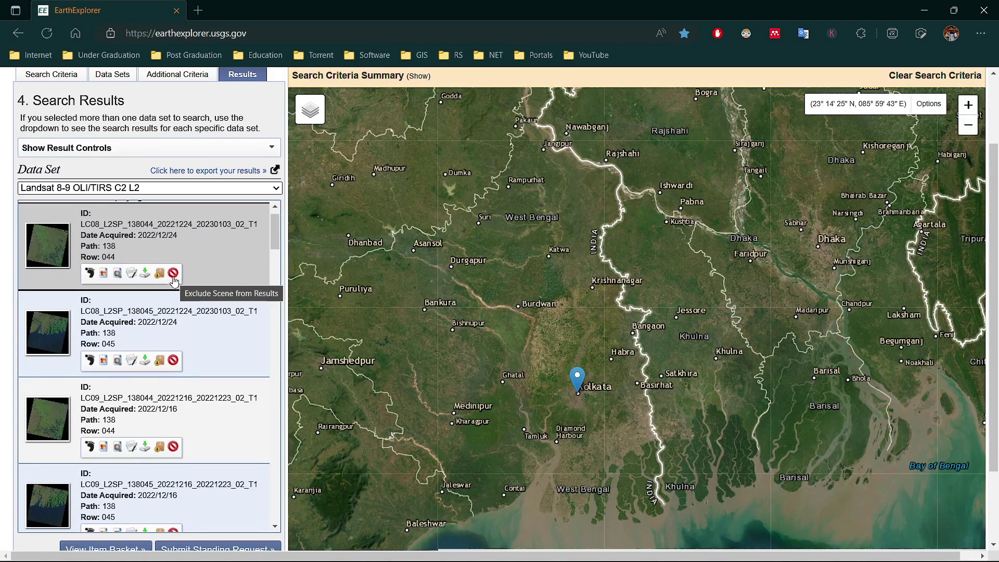
left_click(104, 274)
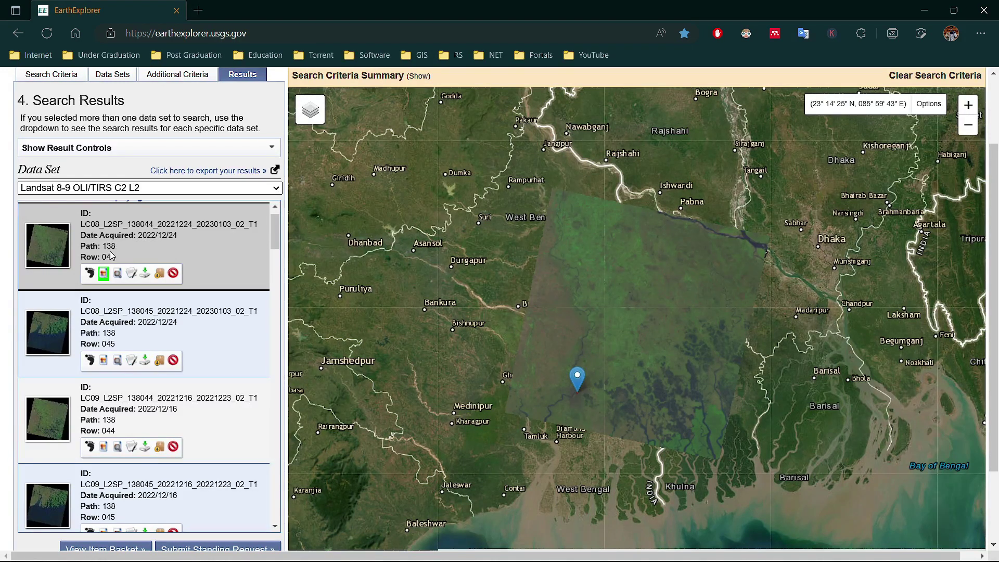
Step: Open the first scene's product download options, look through the individual band files, and download the full Landsat Collection 2 Level-2 Product Bundle
left_click(146, 273)
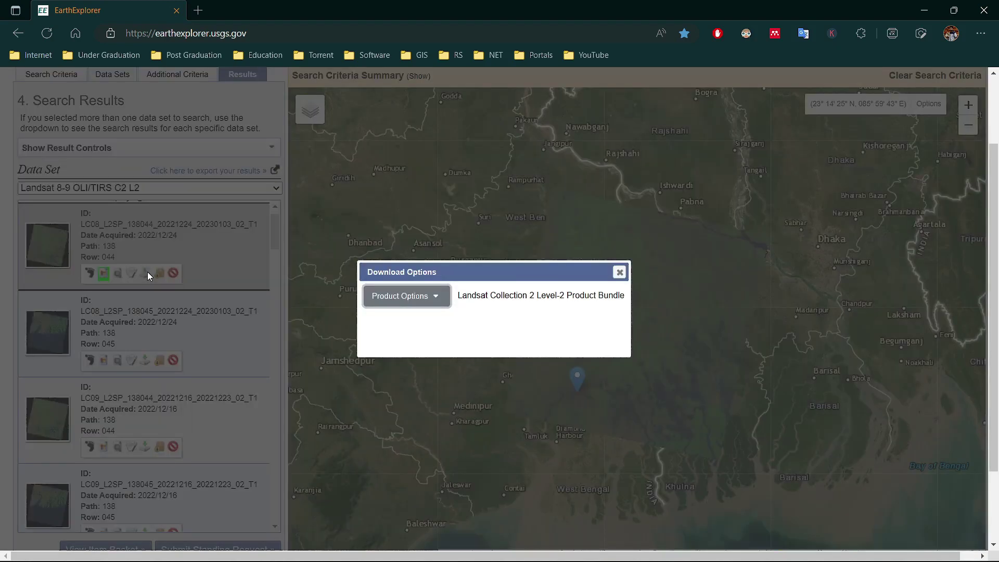
left_click(403, 298)
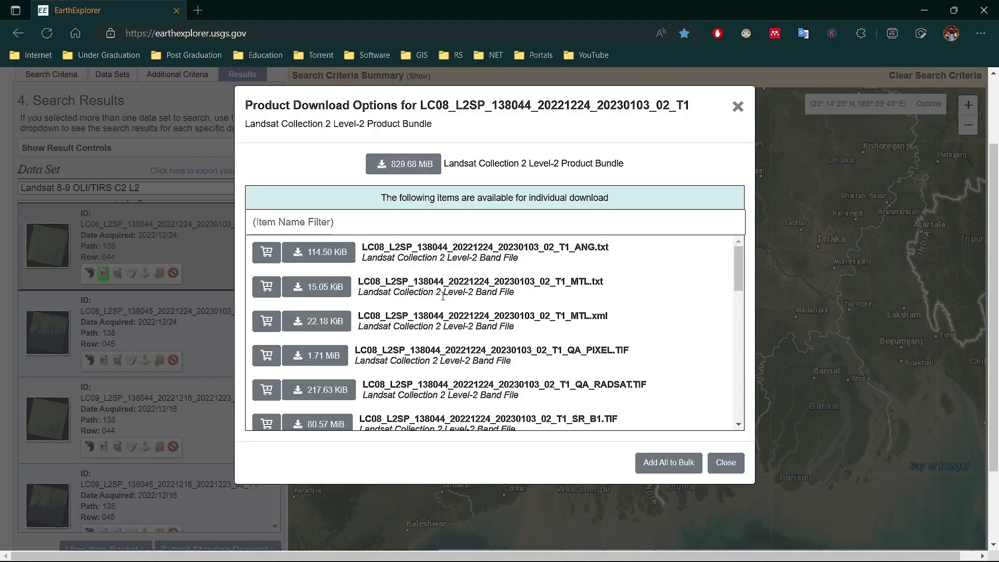
left_click_drag(740, 252, 735, 391)
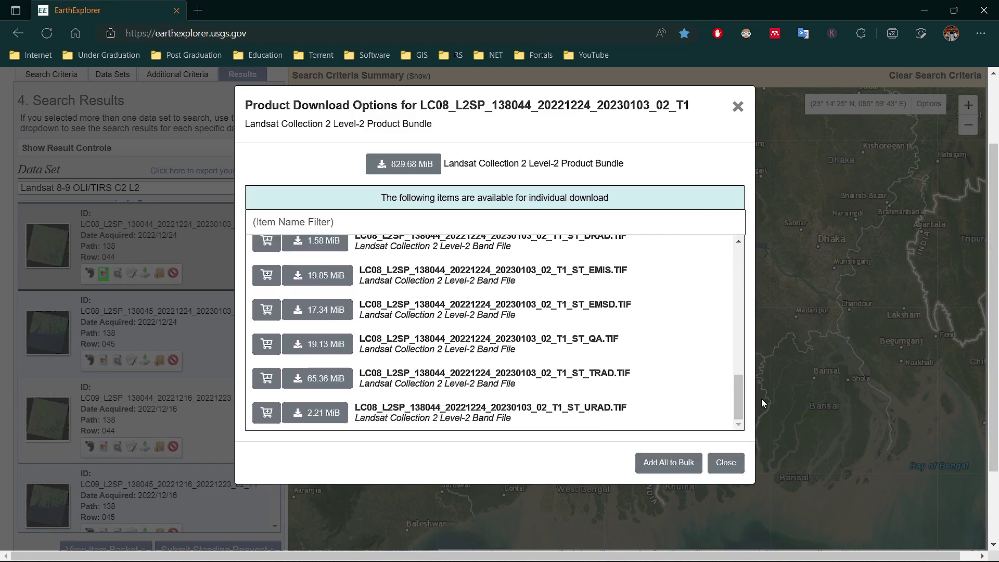
left_click_drag(744, 398, 421, 182)
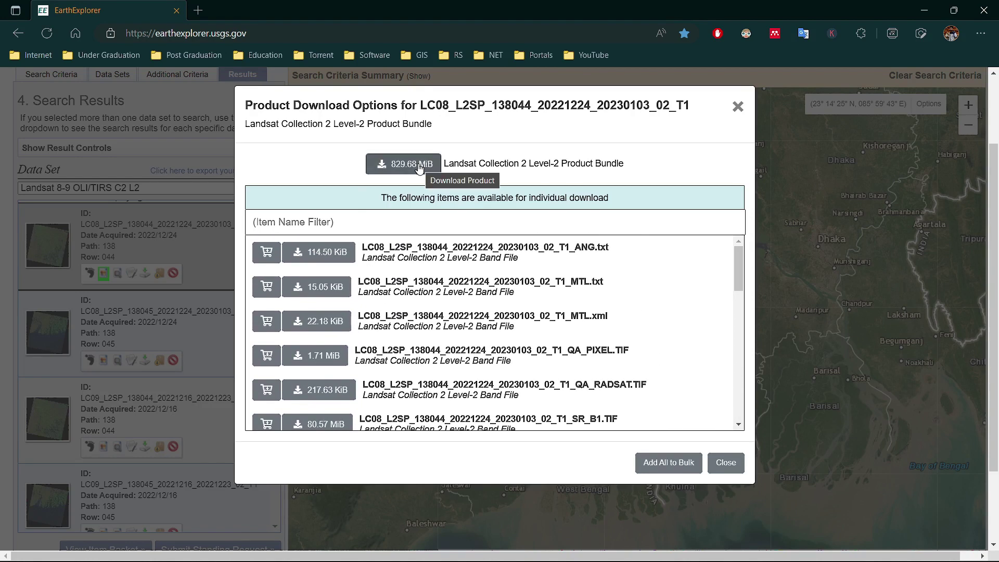
left_click(420, 169)
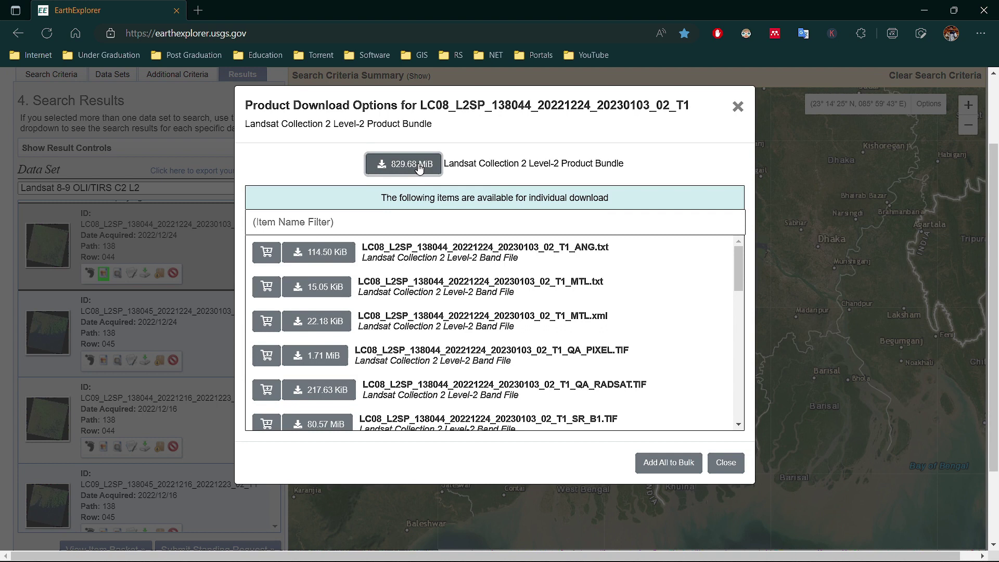
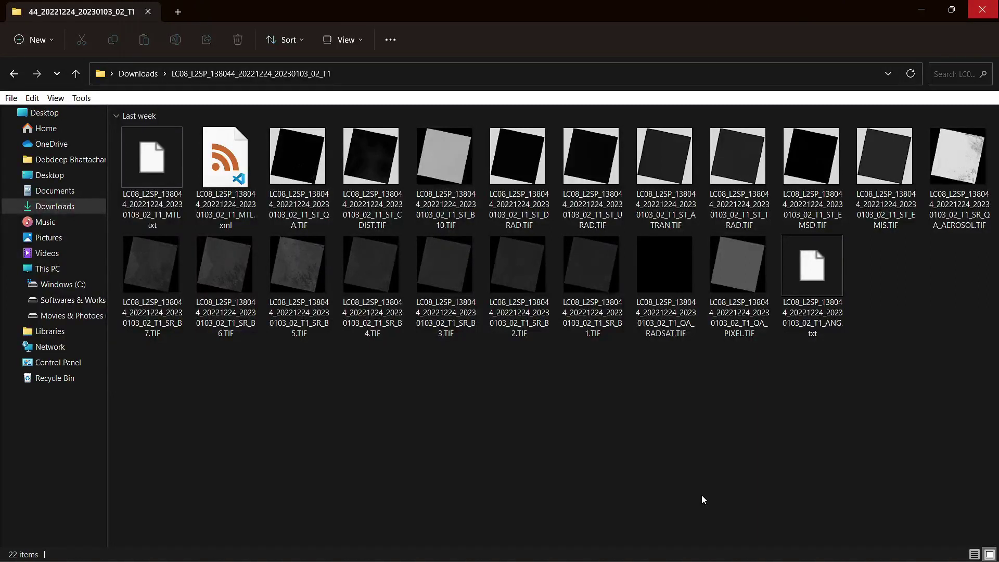
Step: In File Explorer, check the extracted scene files as a whole, then read through the MTL.txt metadata file's image attributes and close it
key("ctrl+a")
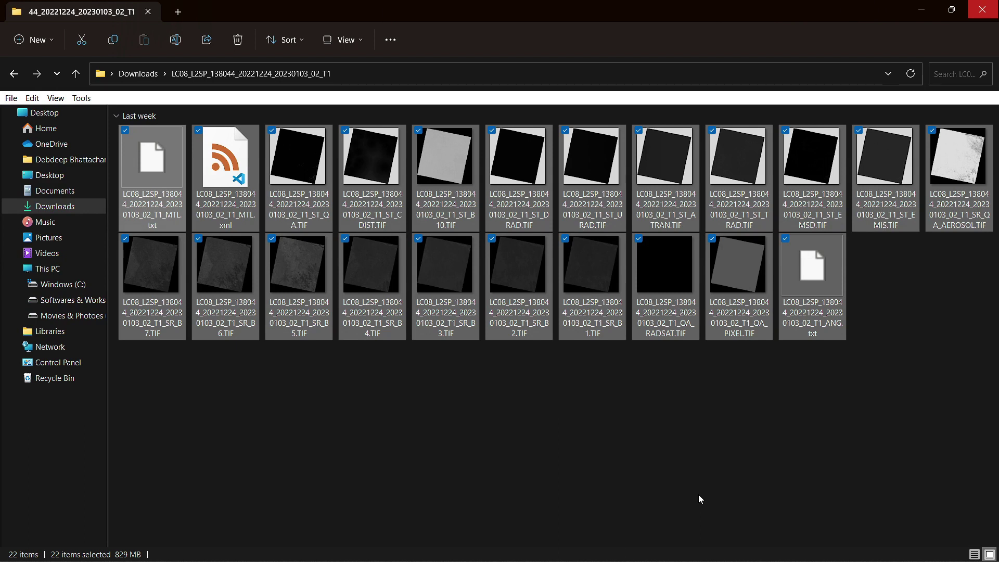
left_click(698, 494)
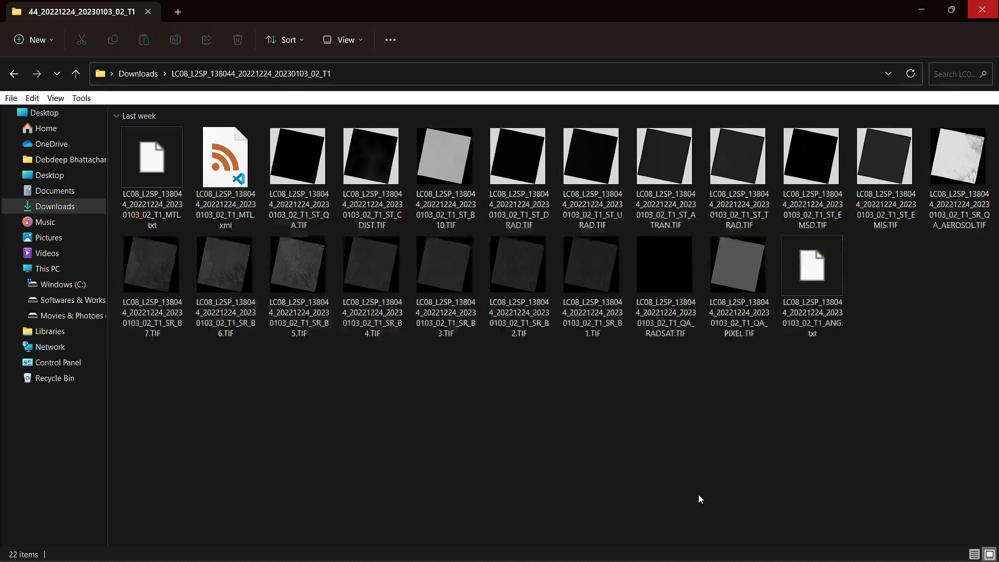
double_click(172, 226)
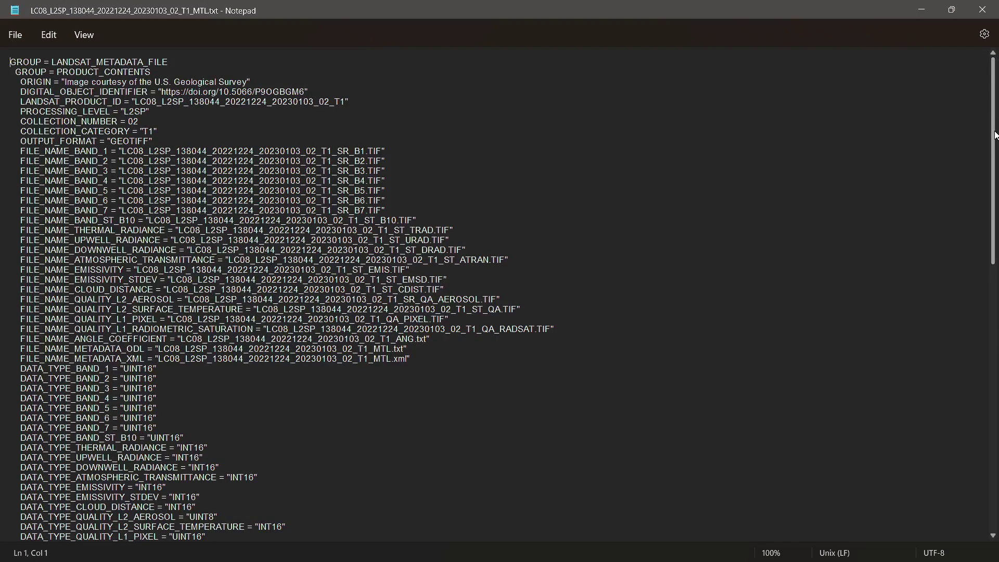
scroll(997, 135, "down", 4)
scroll(997, 151, "down", 6)
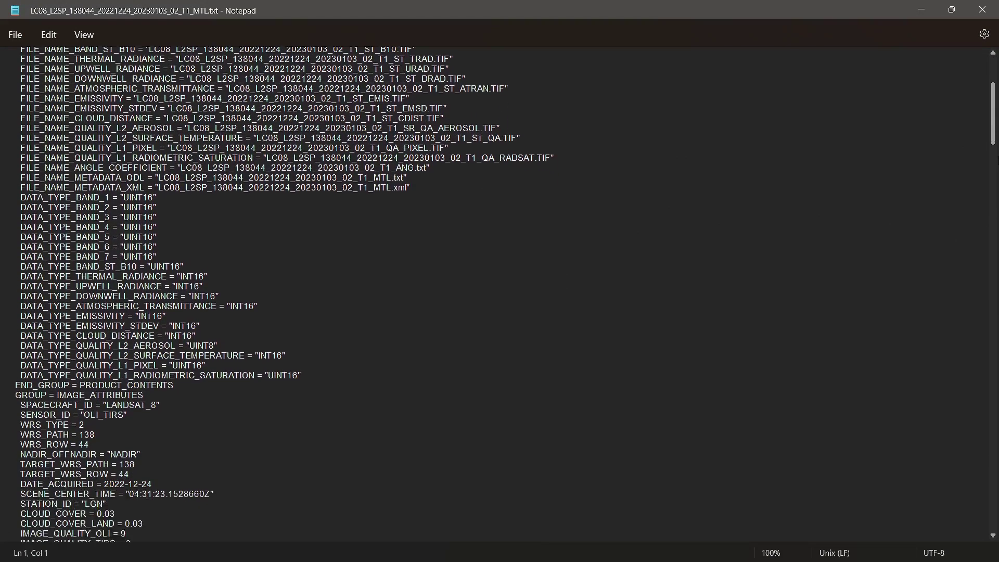
scroll(997, 151, "down", 3)
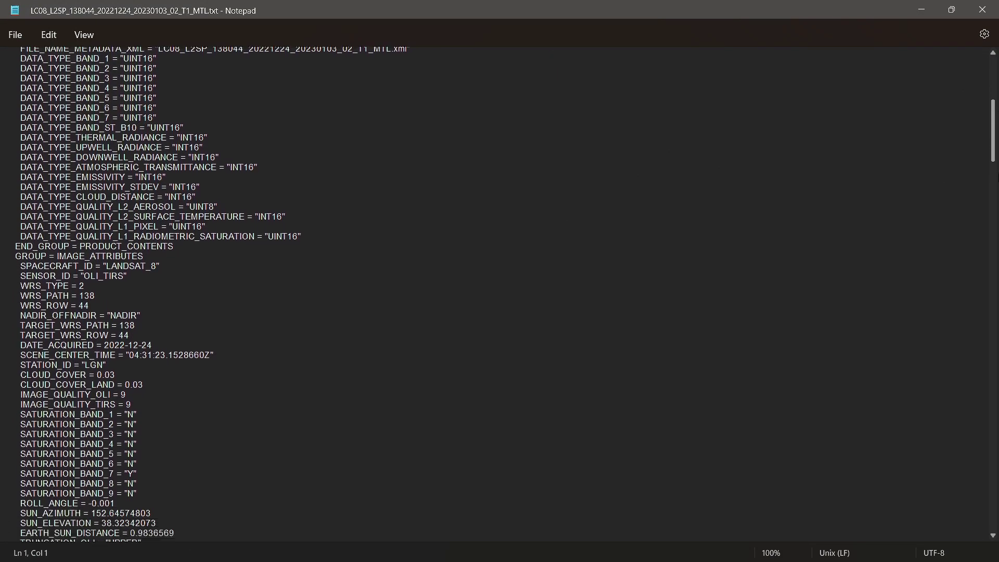
scroll(997, 151, "down", 2)
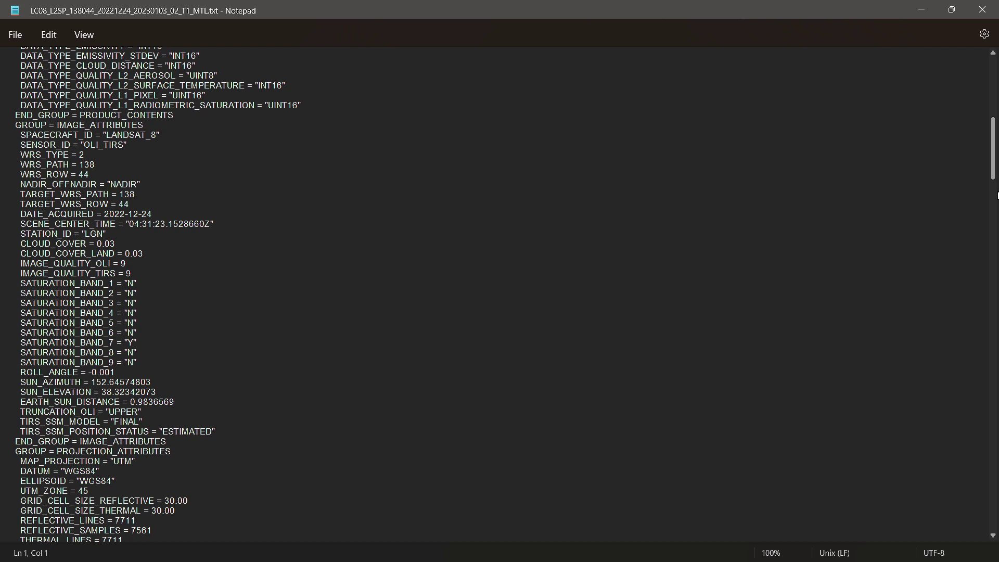
left_click(995, 6)
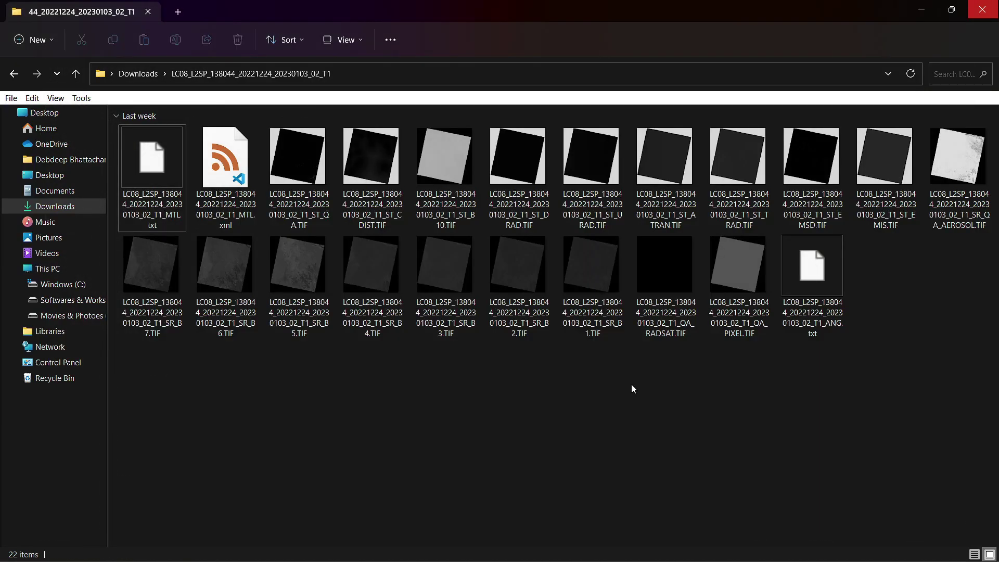